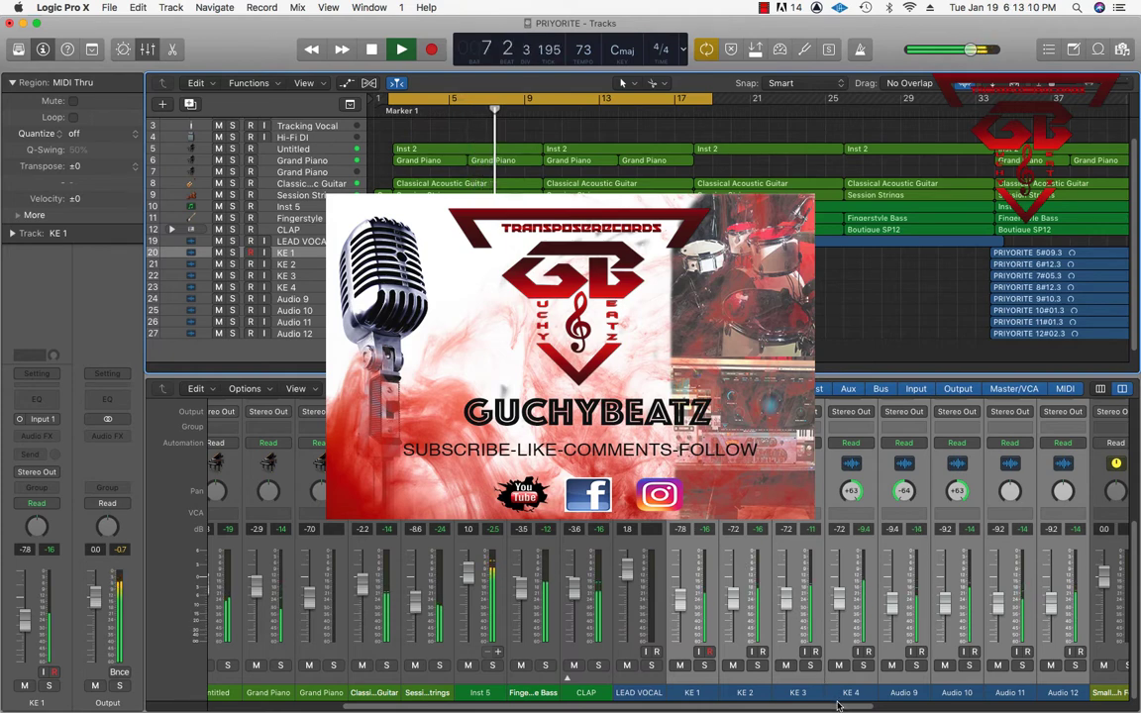
# Step: Open the Mixer in its own window
pyautogui.press('super+2')
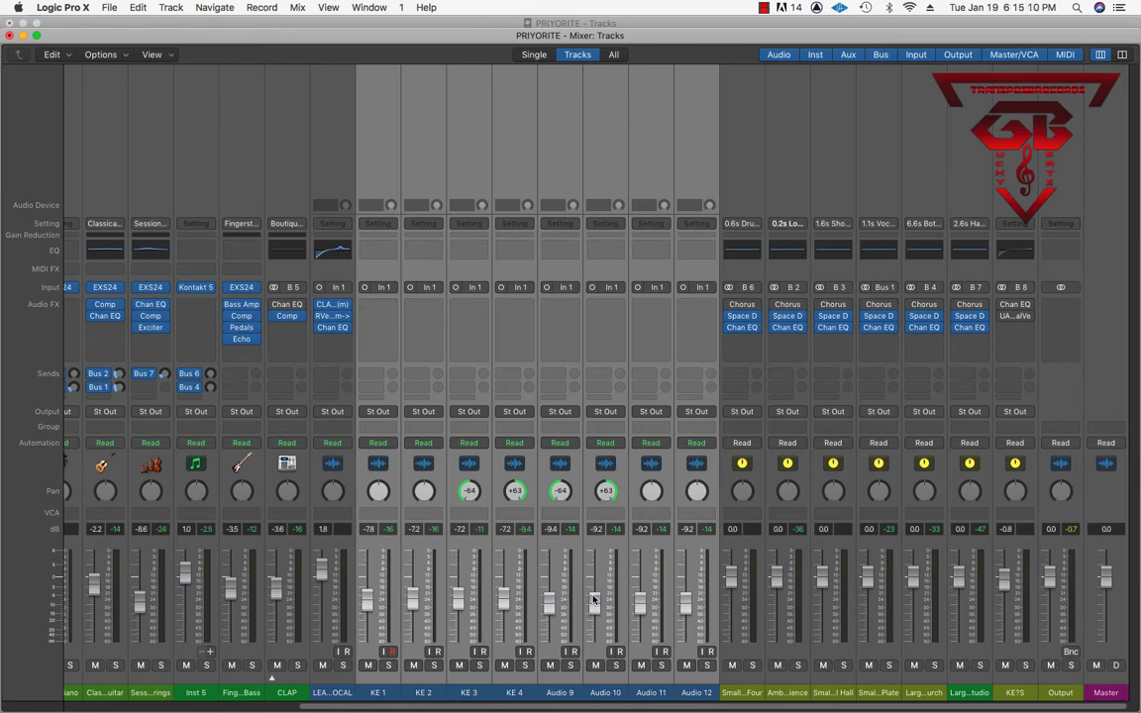
# Step: Insert a mono Channel EQ on all selected channels from KE 1 to Audio 12 and close its window
pyautogui.click(390, 304)
pyautogui.moveTo(420, 334)
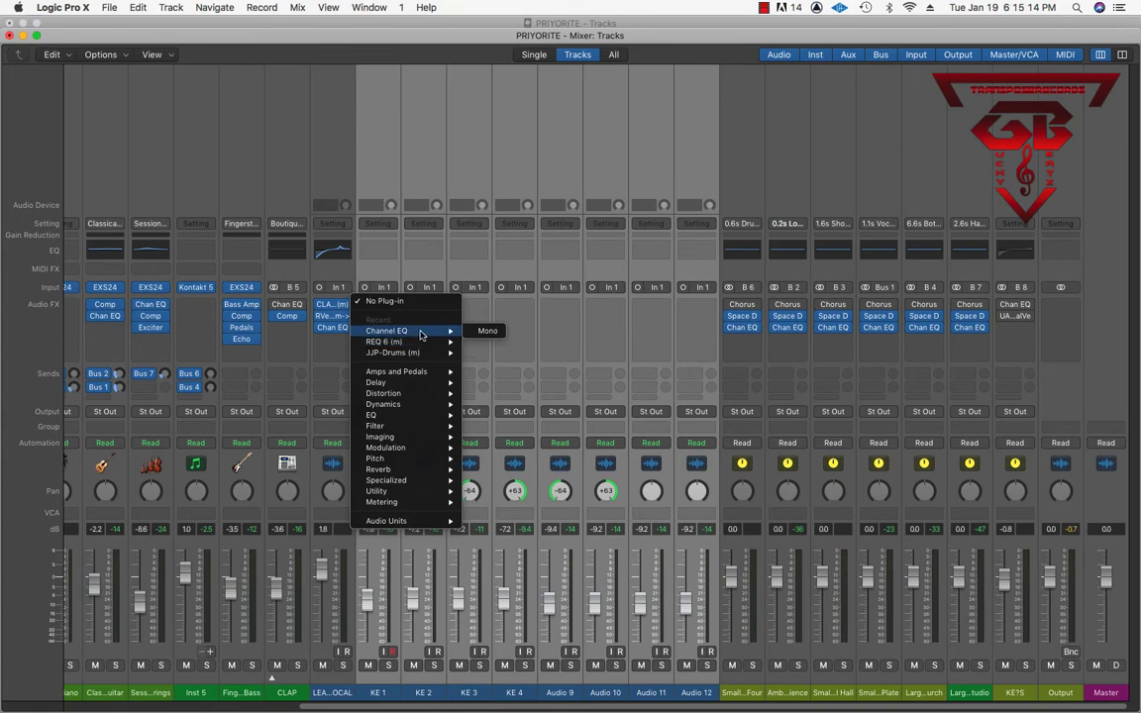
pyautogui.click(487, 330)
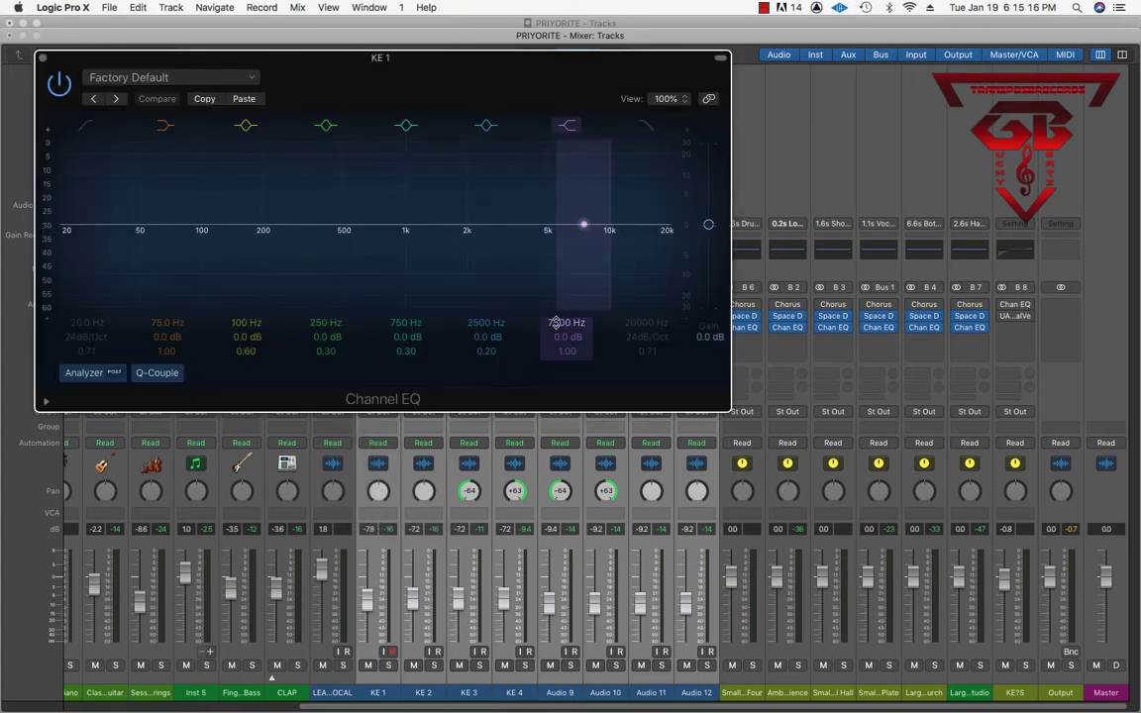
pyautogui.click(42, 58)
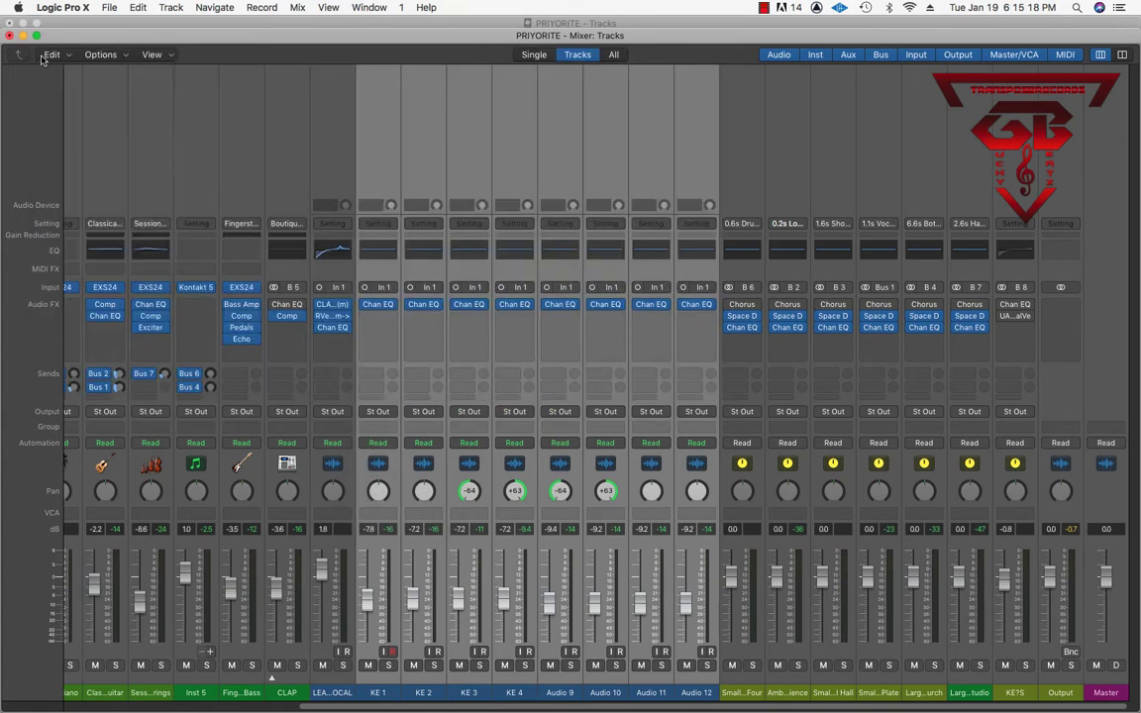
pyautogui.click(43, 59)
# Step: Add a Delay Designer below the Channel EQ on the selected channels KE 1 to Audio 12 and close its window
pyautogui.click(397, 322)
pyautogui.click(386, 316)
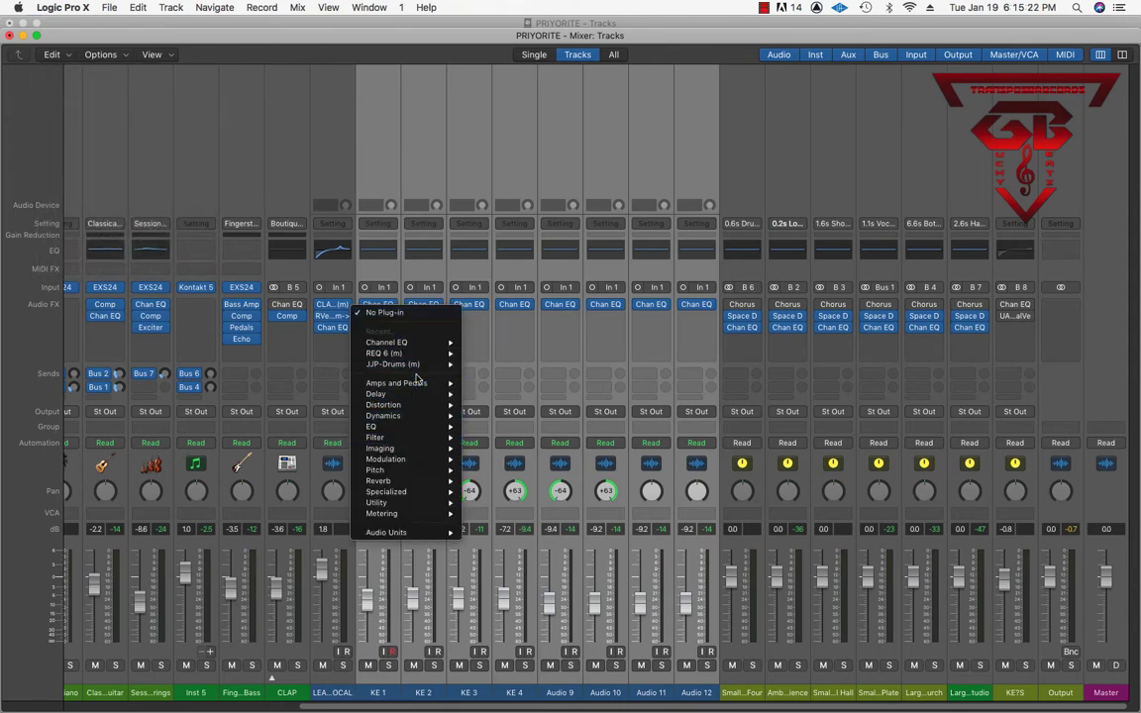
pyautogui.moveTo(426, 401)
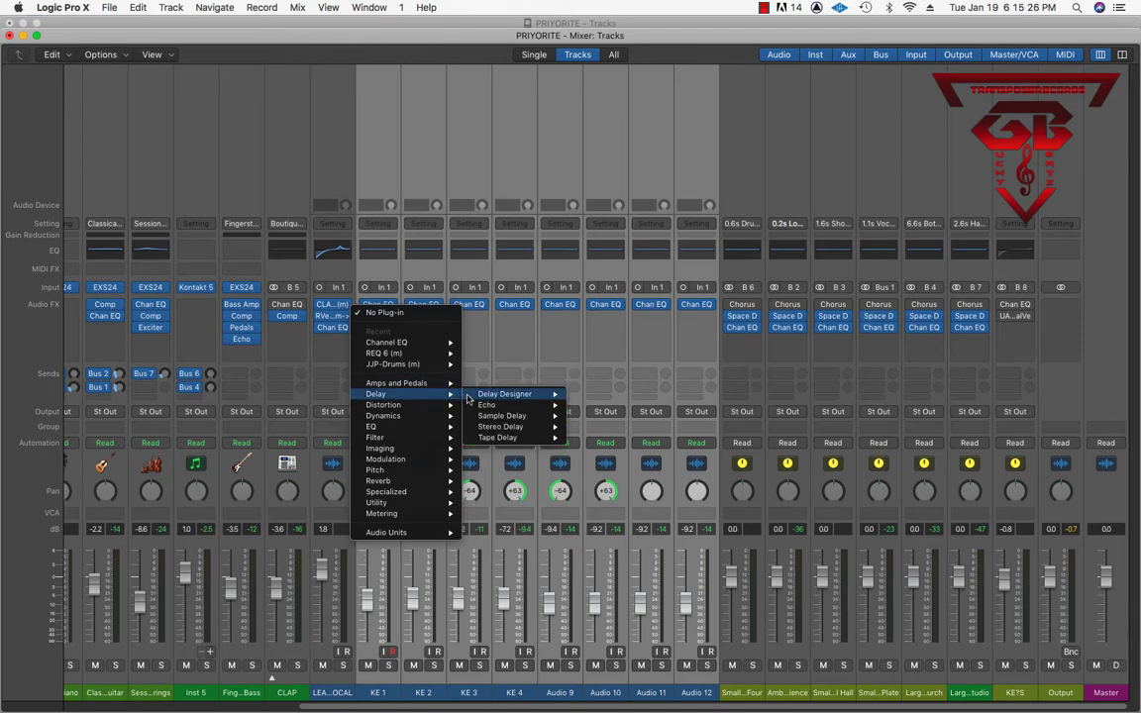
pyautogui.moveTo(533, 394)
pyautogui.click(595, 394)
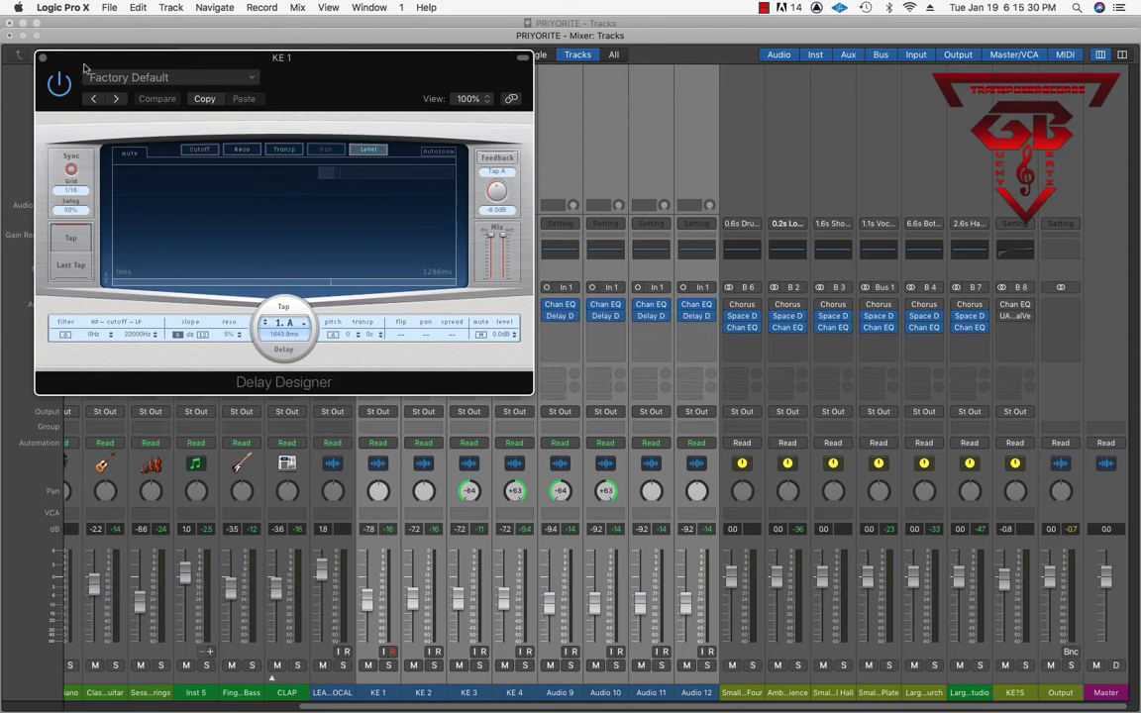
pyautogui.click(42, 57)
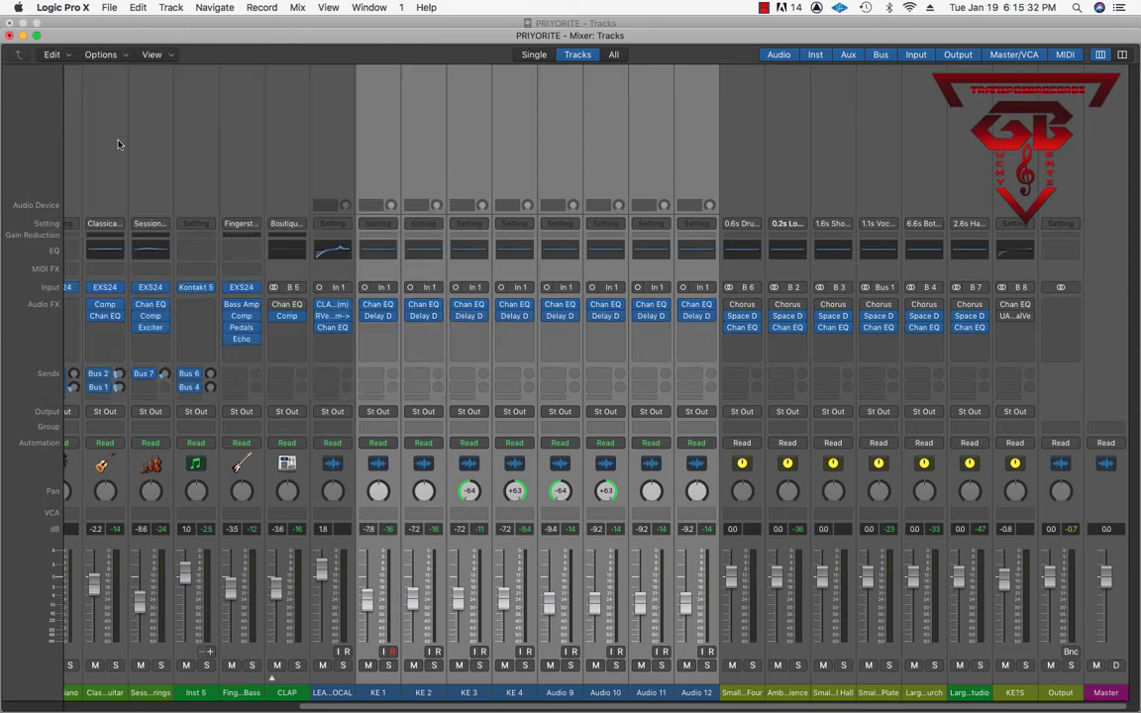
# Step: Remove the Delay Designer and the Channel EQ from all selected channels
pyautogui.click(378, 327)
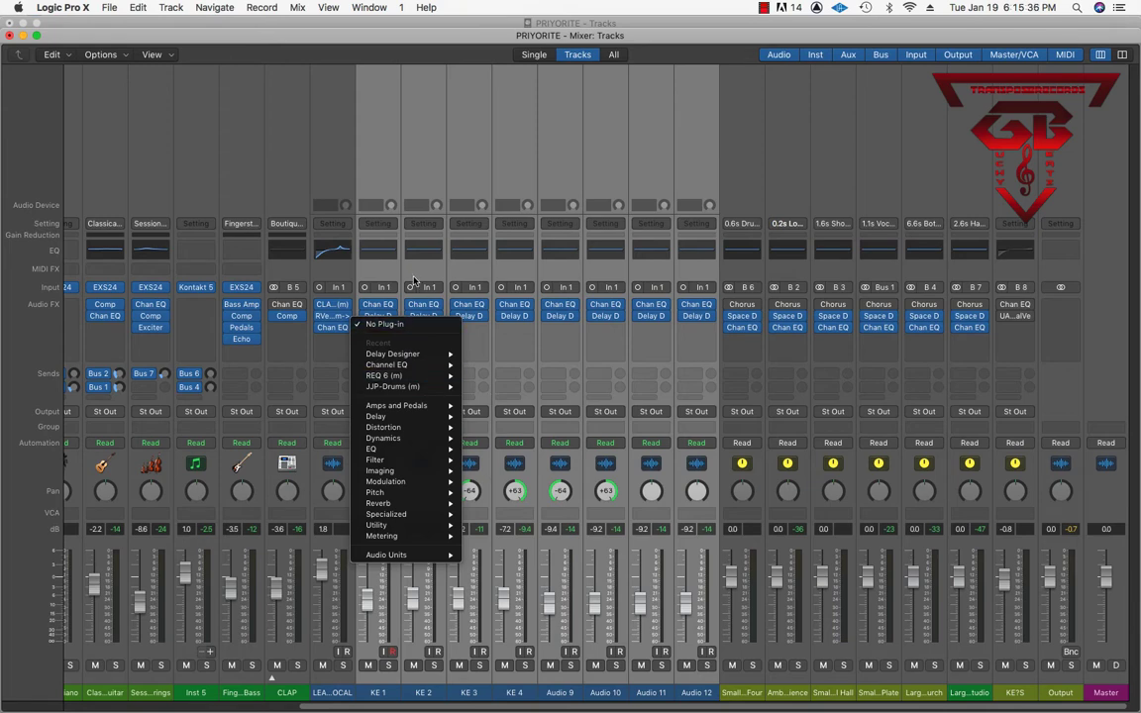
pyautogui.click(492, 329)
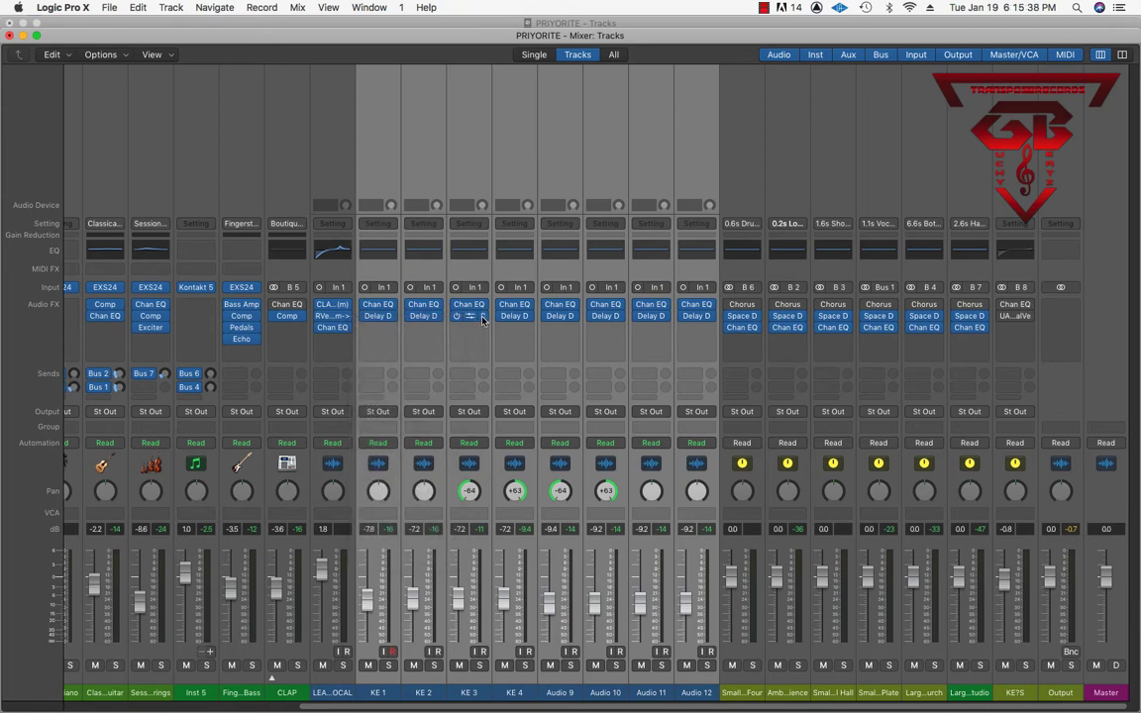
pyautogui.click(483, 316)
pyautogui.click(484, 336)
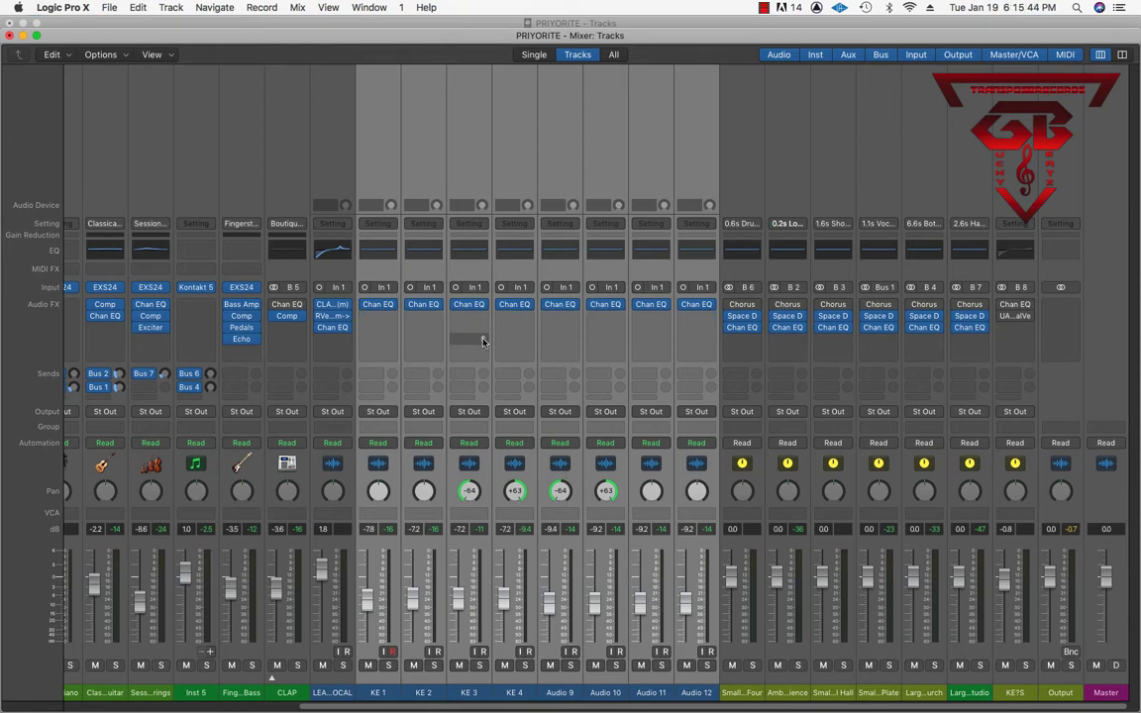
pyautogui.click(439, 305)
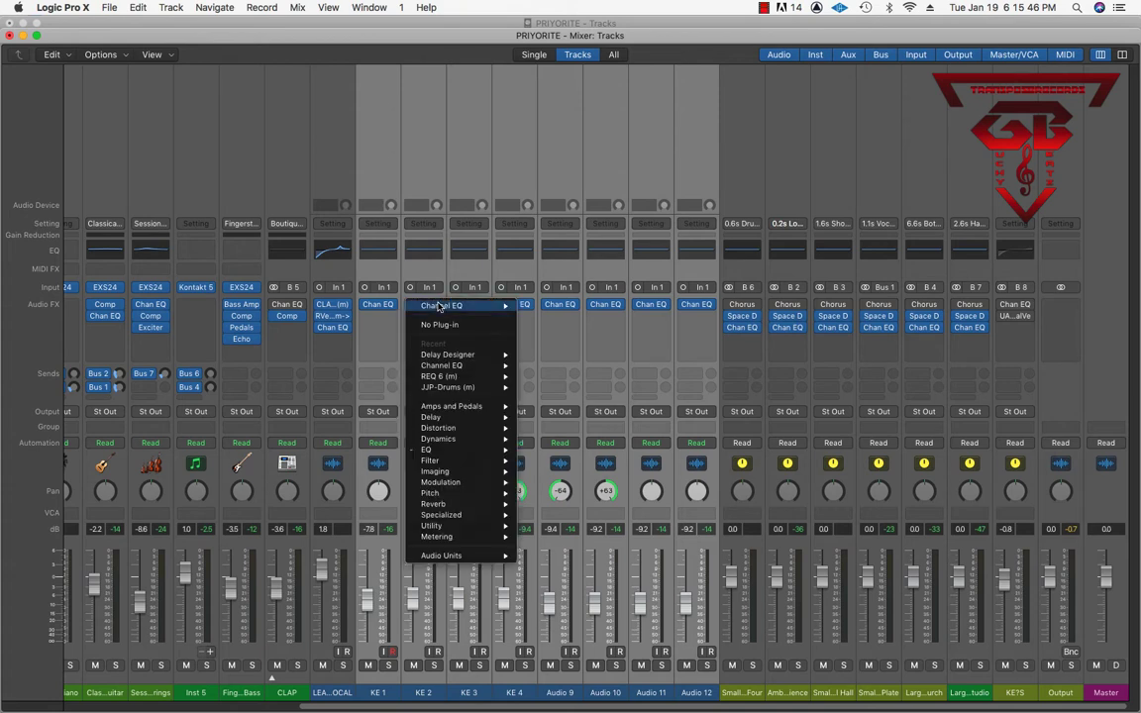
pyautogui.click(442, 325)
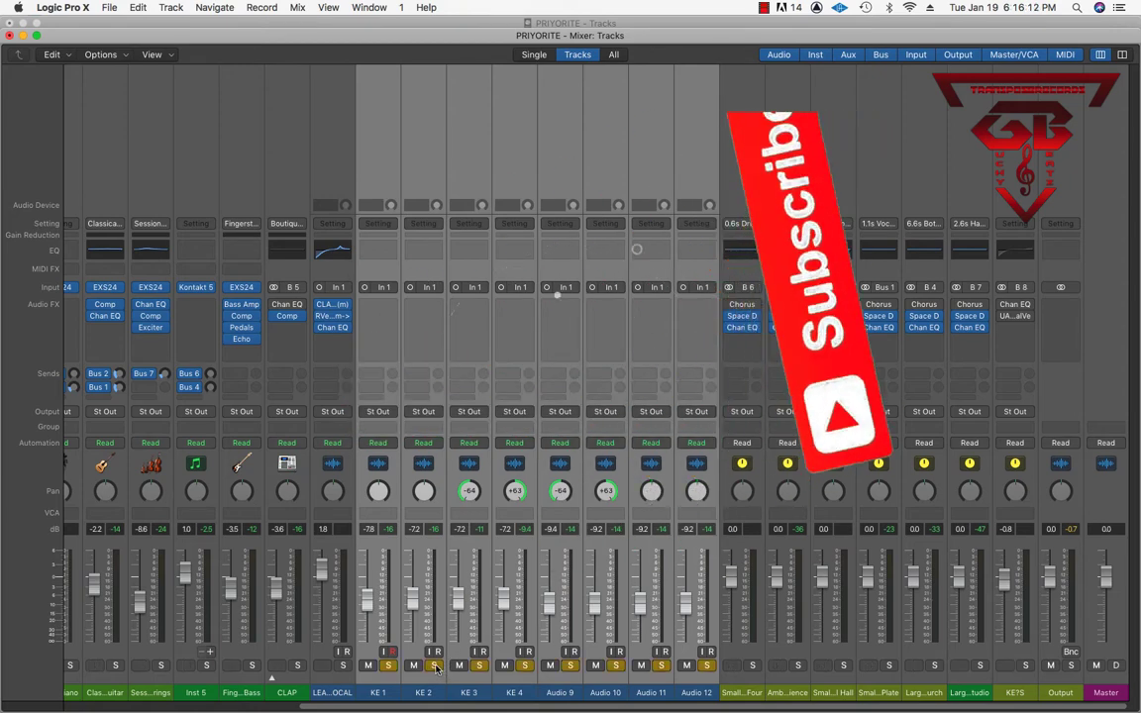
# Step: Solo the selected channels KE 1 to Audio 12 and play them back
pyautogui.click(480, 664)
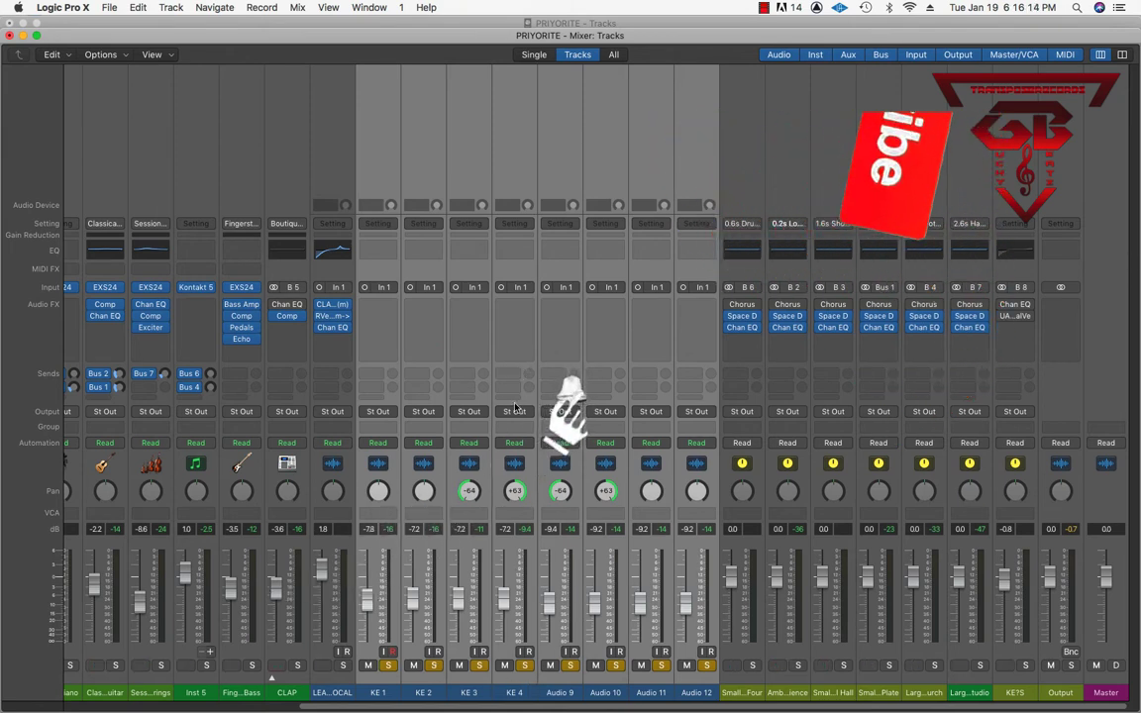
pyautogui.press('space')
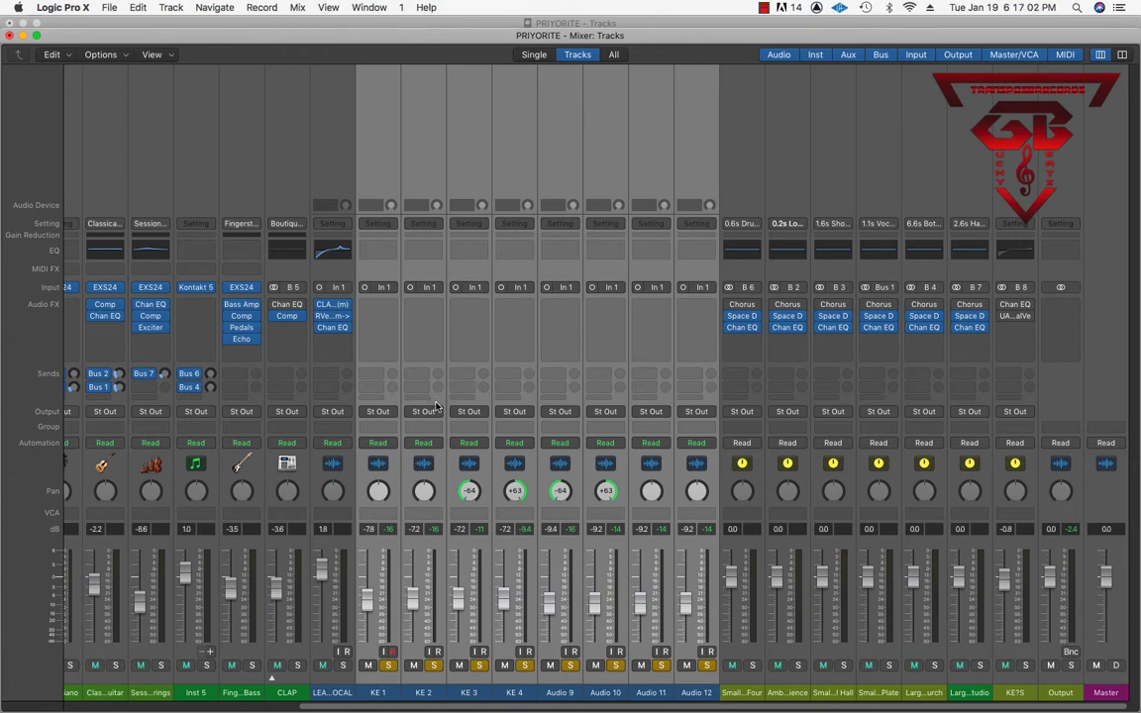
# Step: Add a Bus 10 send to the selected channels KE 1 to Audio 12 and set its level to -10.4
pyautogui.click(379, 378)
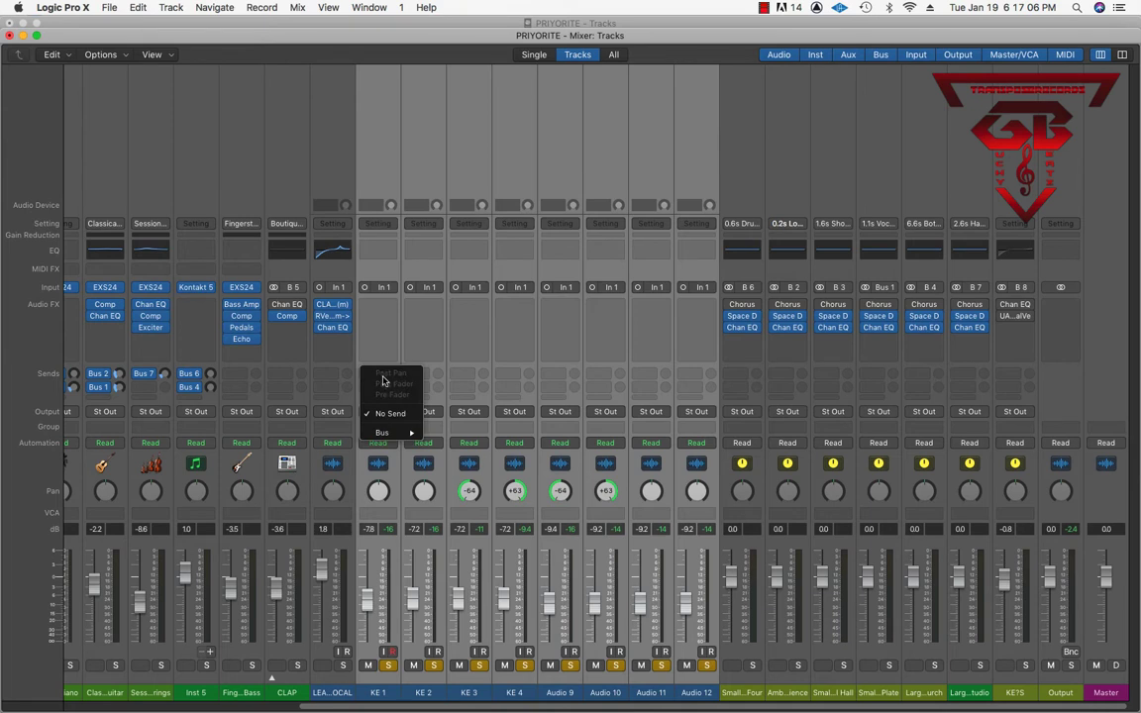
pyautogui.click(457, 374)
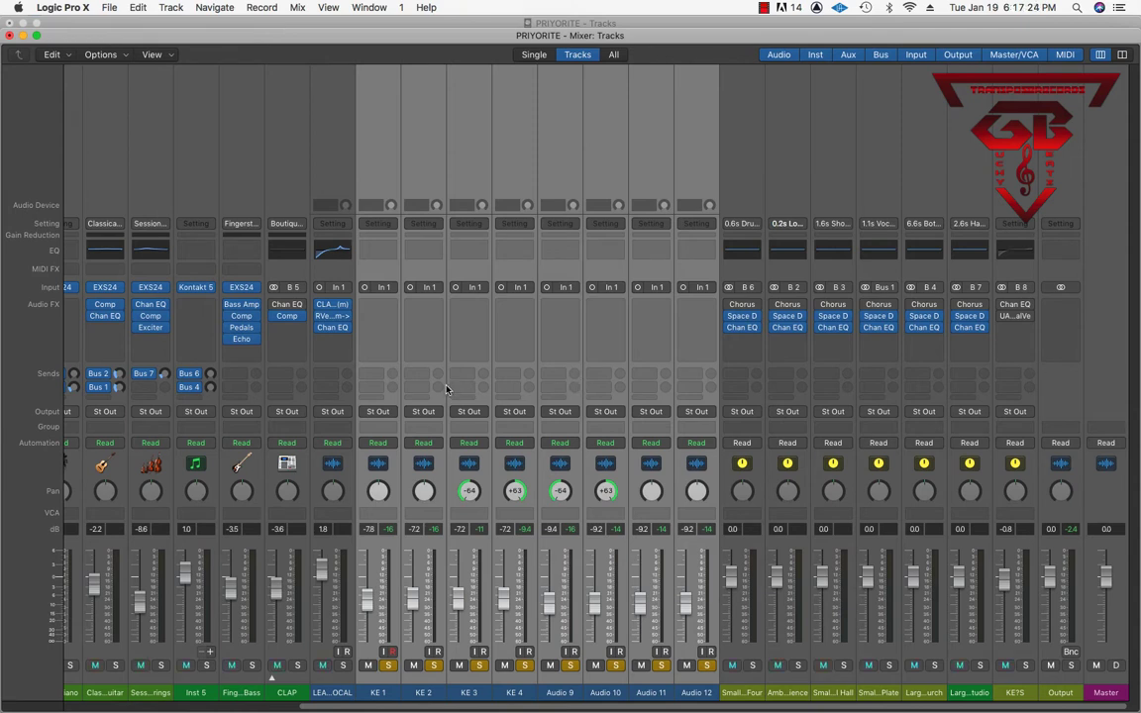
pyautogui.click(377, 377)
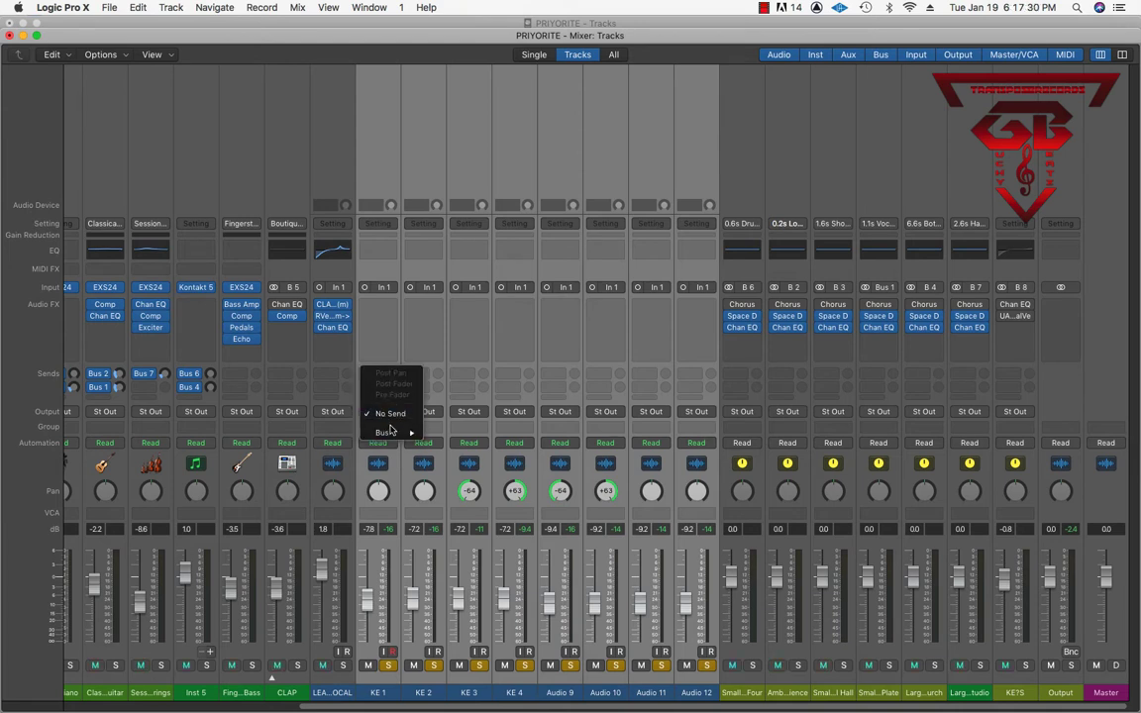
pyautogui.moveTo(388, 433)
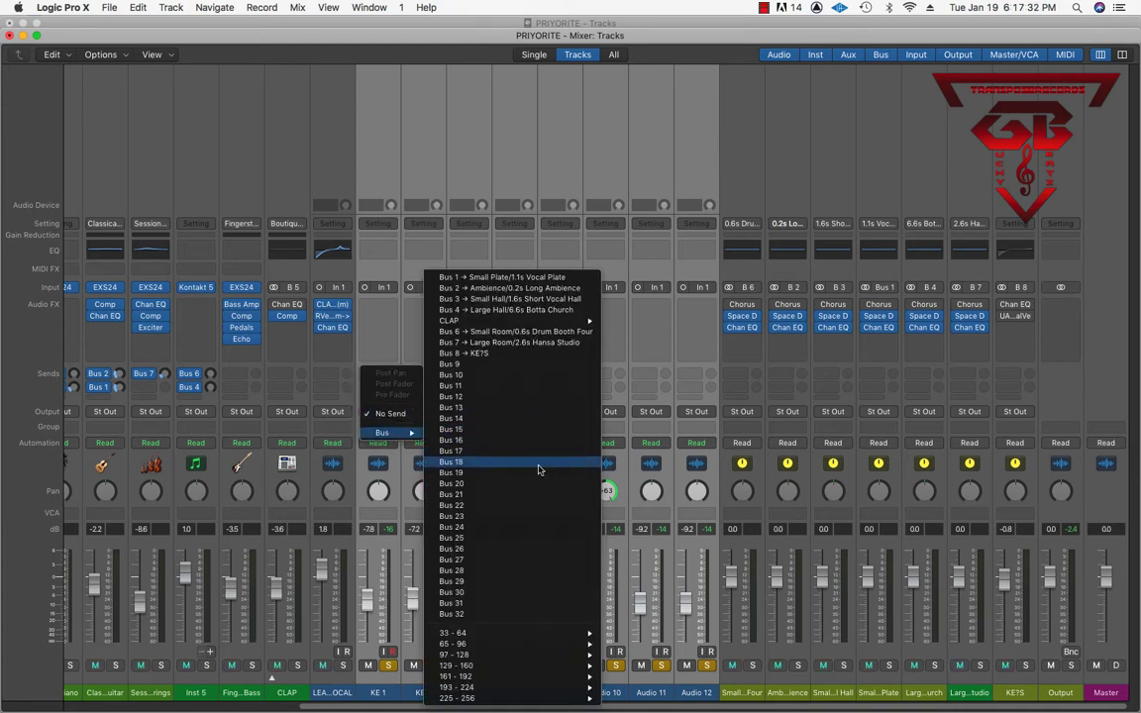
pyautogui.click(558, 386)
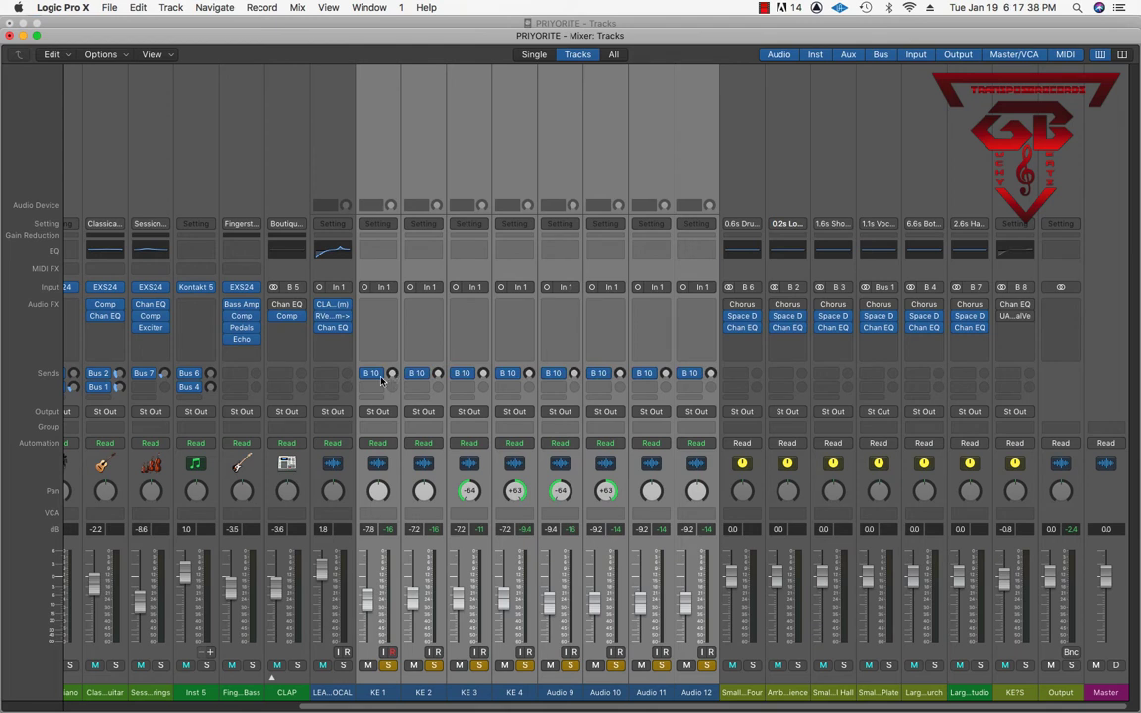
pyautogui.moveTo(392, 373); pyautogui.dragTo(418, 310)
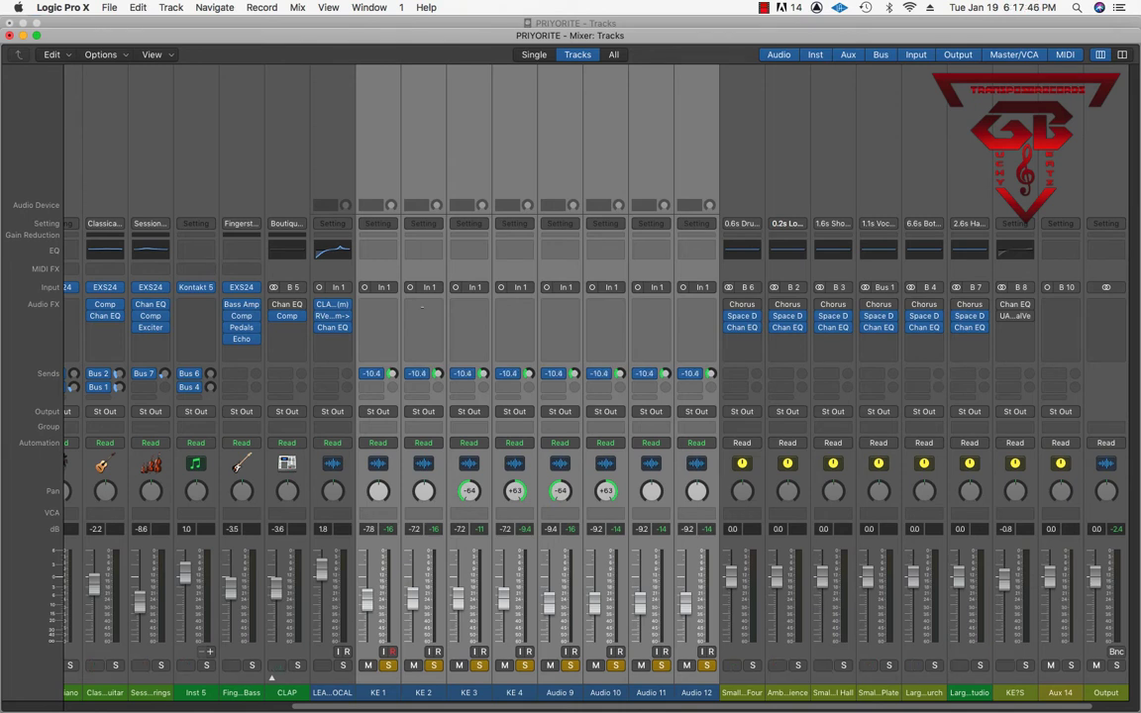
pyautogui.moveTo(422, 308); pyautogui.dragTo(422, 306)
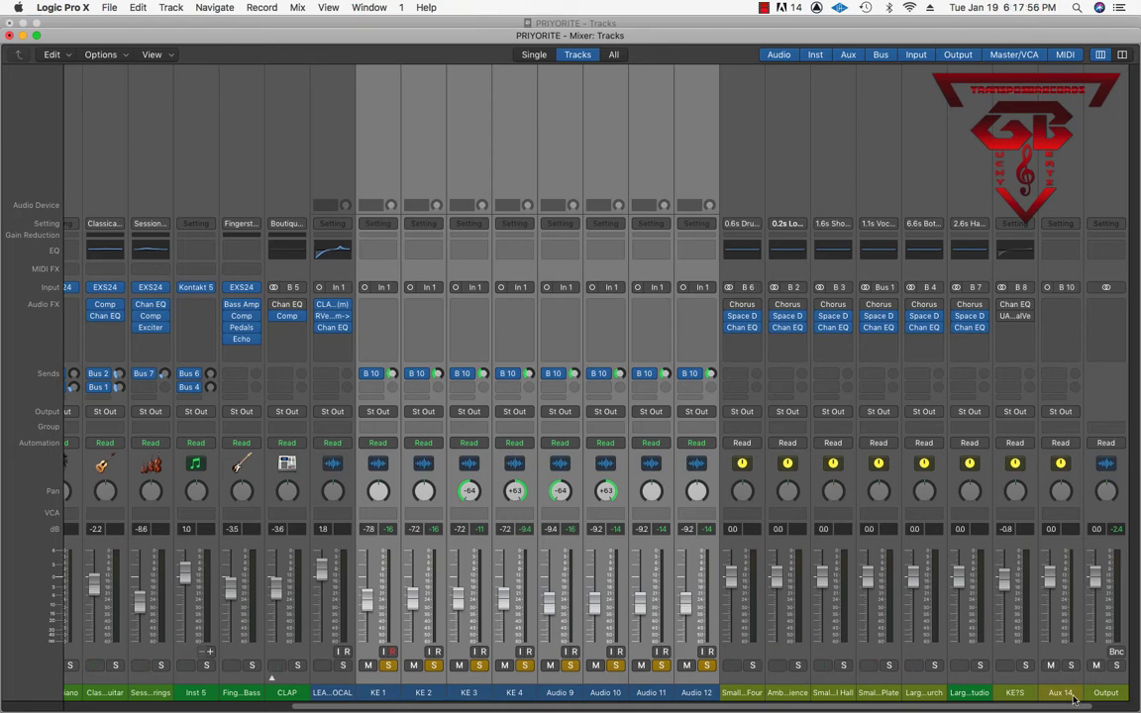
# Step: Rename the Aux 14 channel as R, then copy the UAD RealVerb-Pro from the KE?S channel onto it, enabled, and open its window
pyautogui.doubleClick(1063, 693)
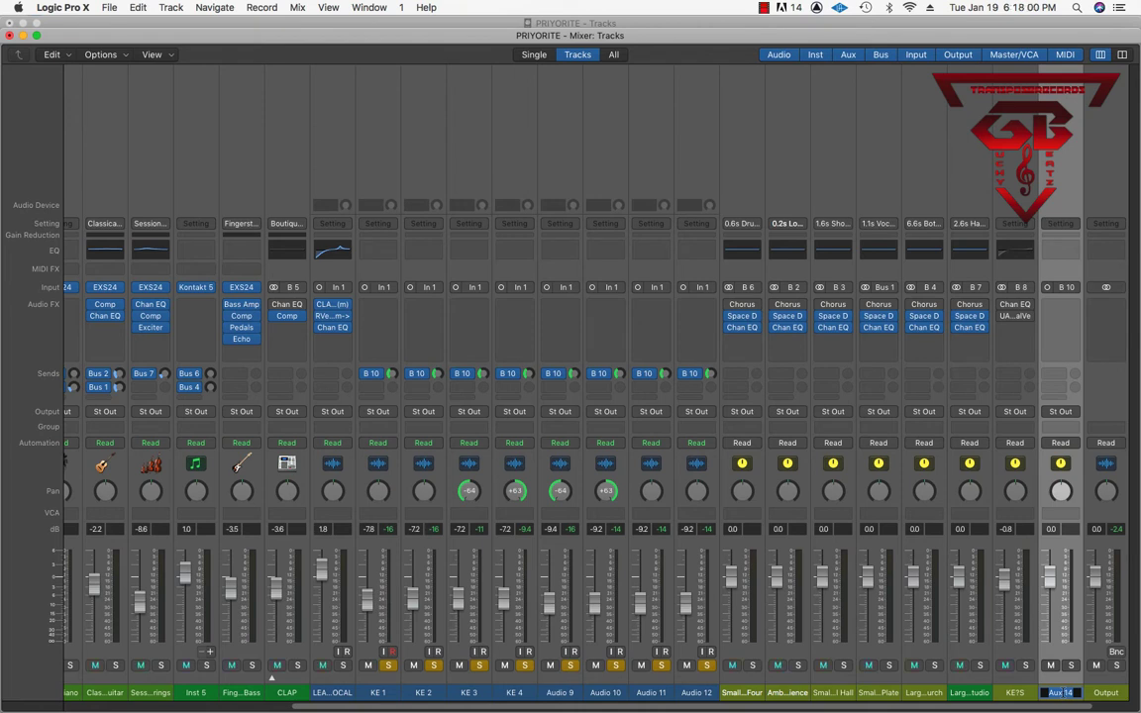
pyautogui.write('R')
pyautogui.press('Return')
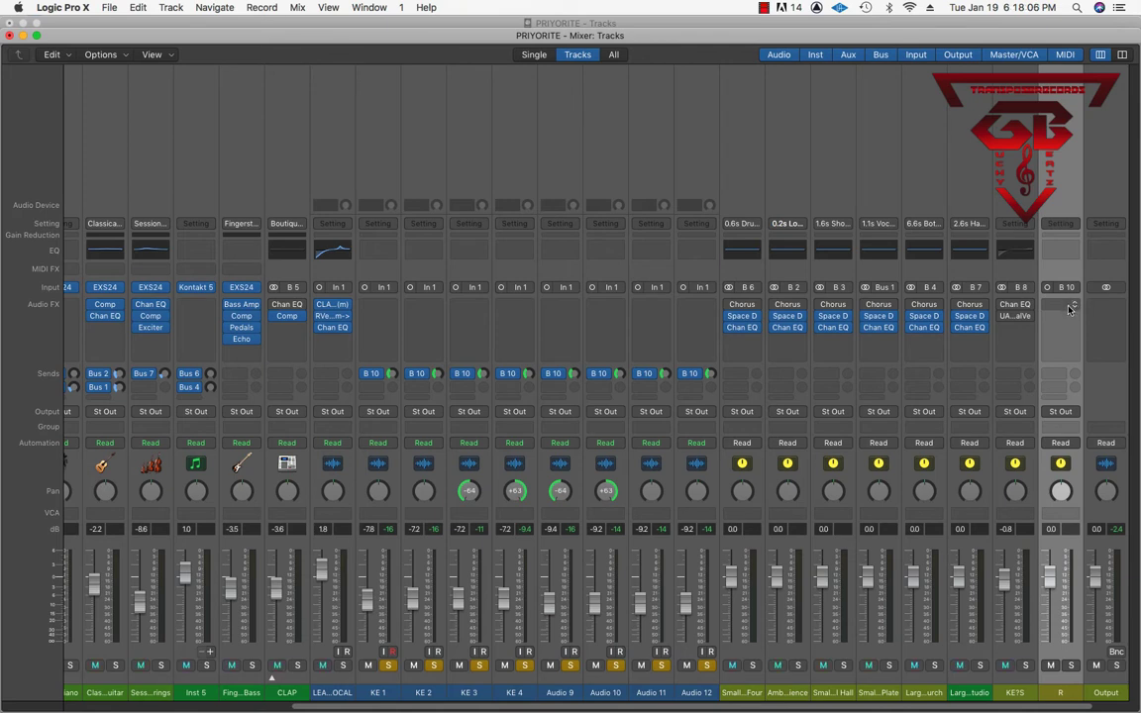
pyautogui.moveTo(1019, 317); pyautogui.dragTo(1057, 307)
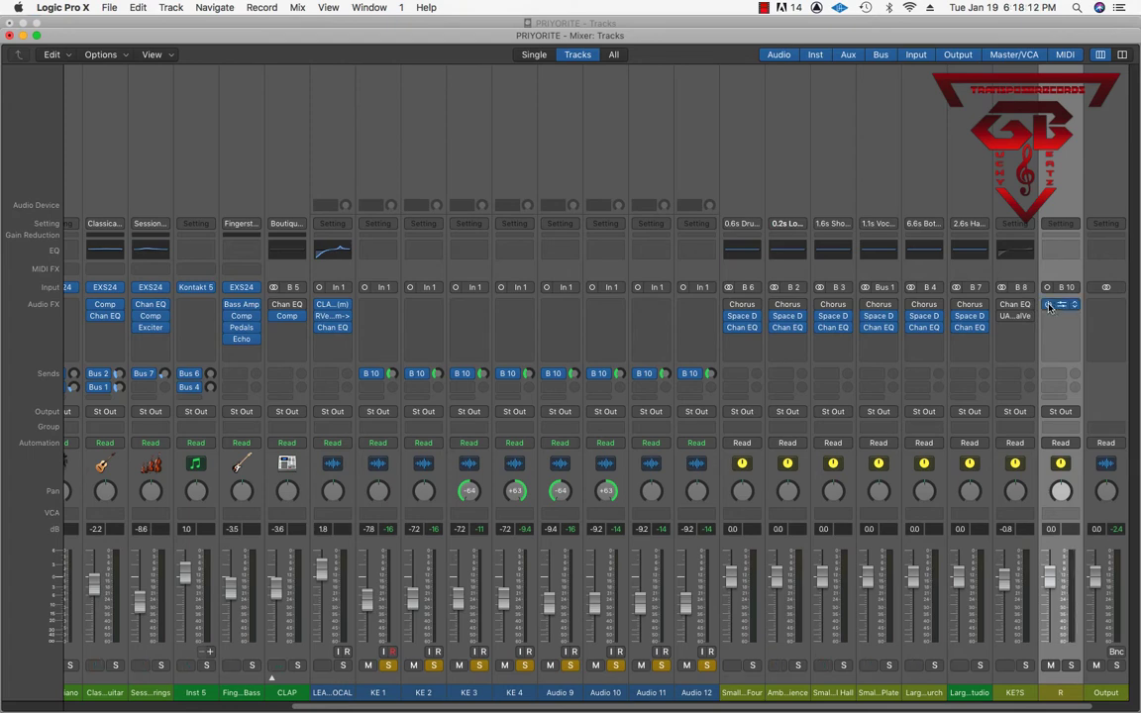
pyautogui.click(1058, 306)
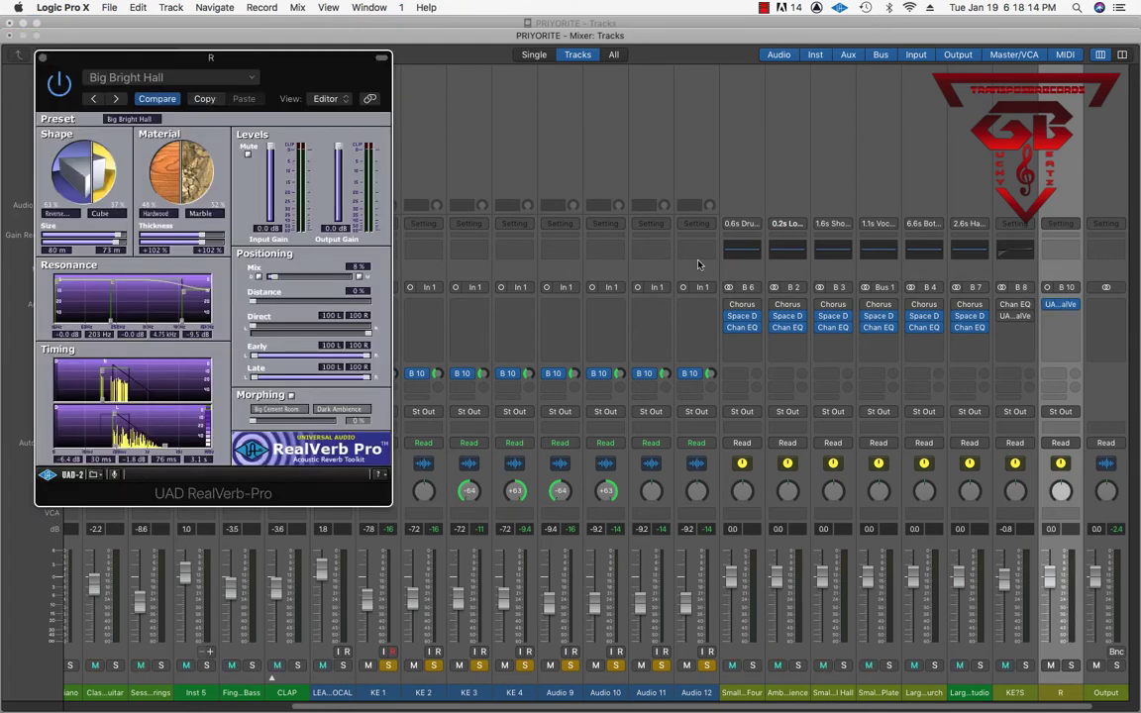
# Step: Fine-tune the Bus 10 send level of channels KE 1 to Audio 12 during playback and close the RealVerb-Pro window
pyautogui.press('space')
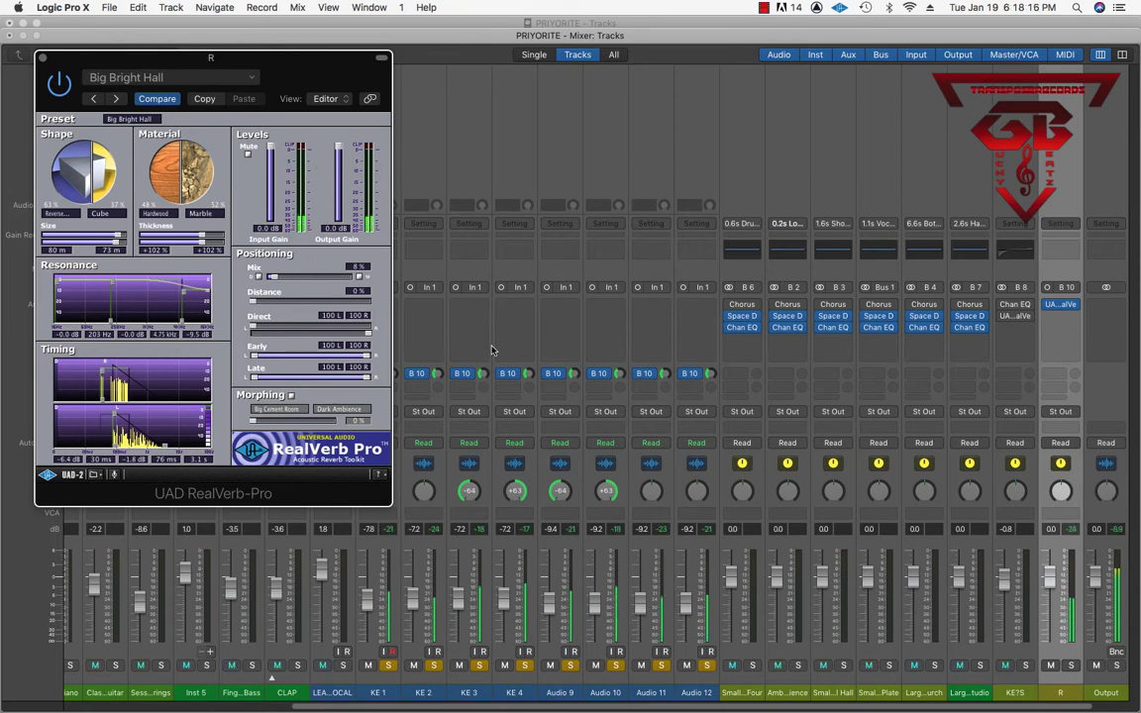
pyautogui.click(619, 373)
pyautogui.moveTo(618, 373); pyautogui.dragTo(619, 363)
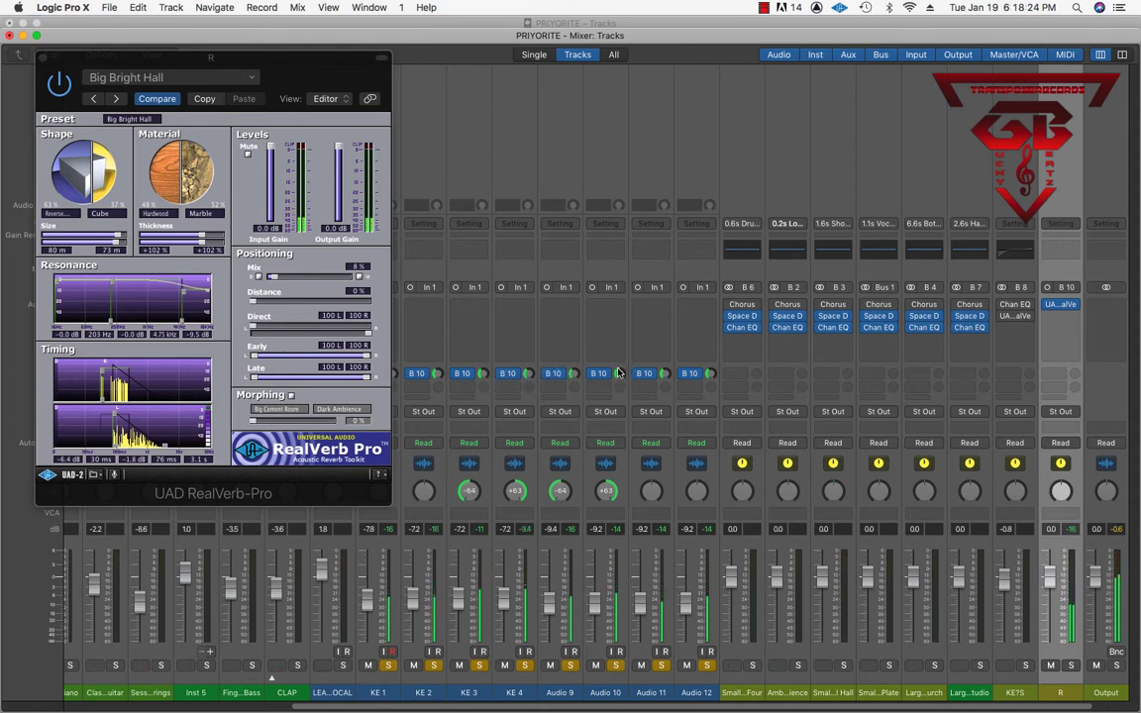
pyautogui.moveTo(618, 373); pyautogui.dragTo(618, 378)
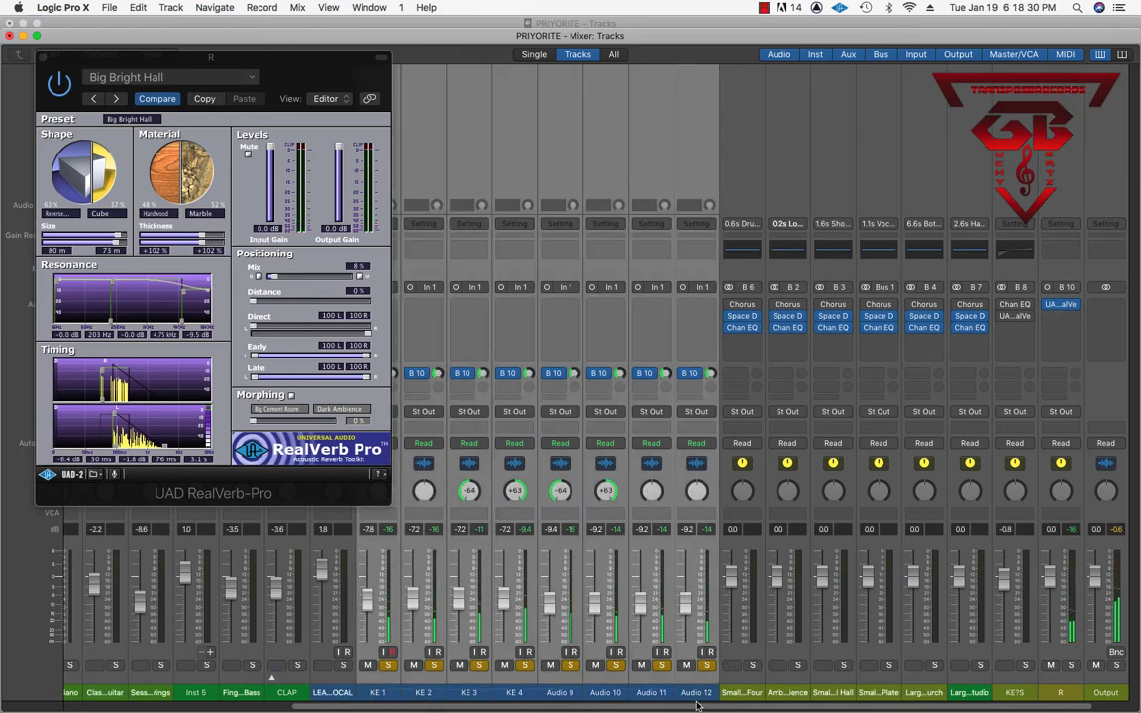
pyautogui.moveTo(627, 377)
pyautogui.mouseDown()
pyautogui.moveTo(627, 358)
pyautogui.moveTo(618, 373)
pyautogui.mouseUp()
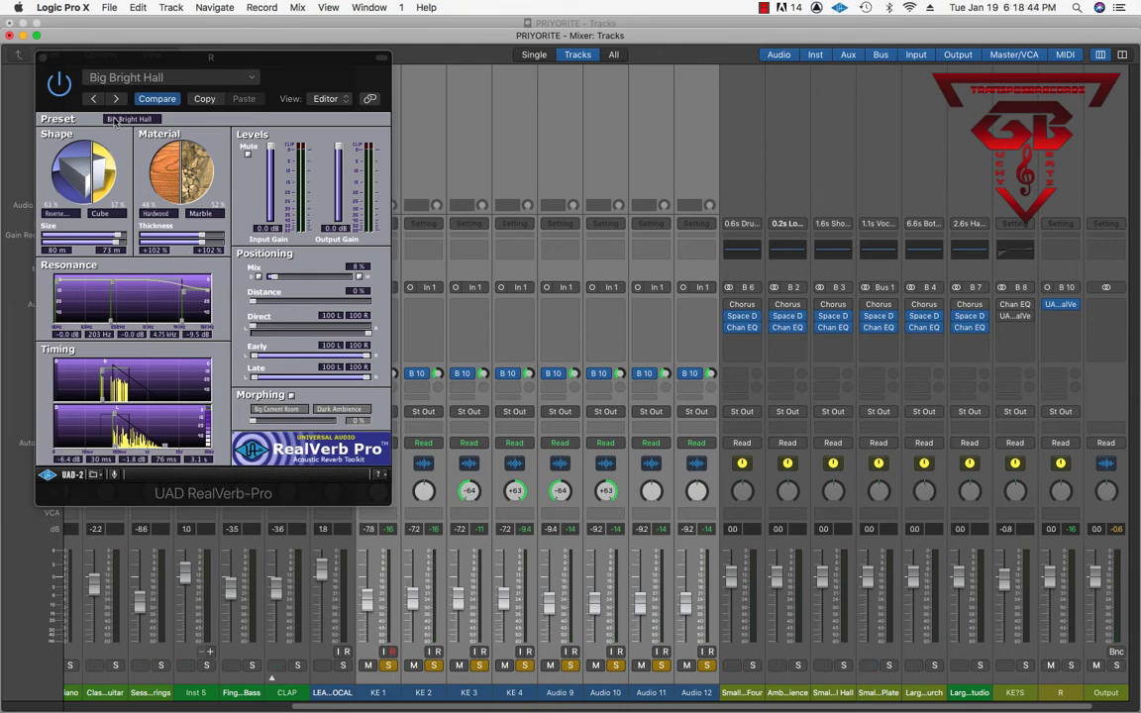
pyautogui.click(44, 58)
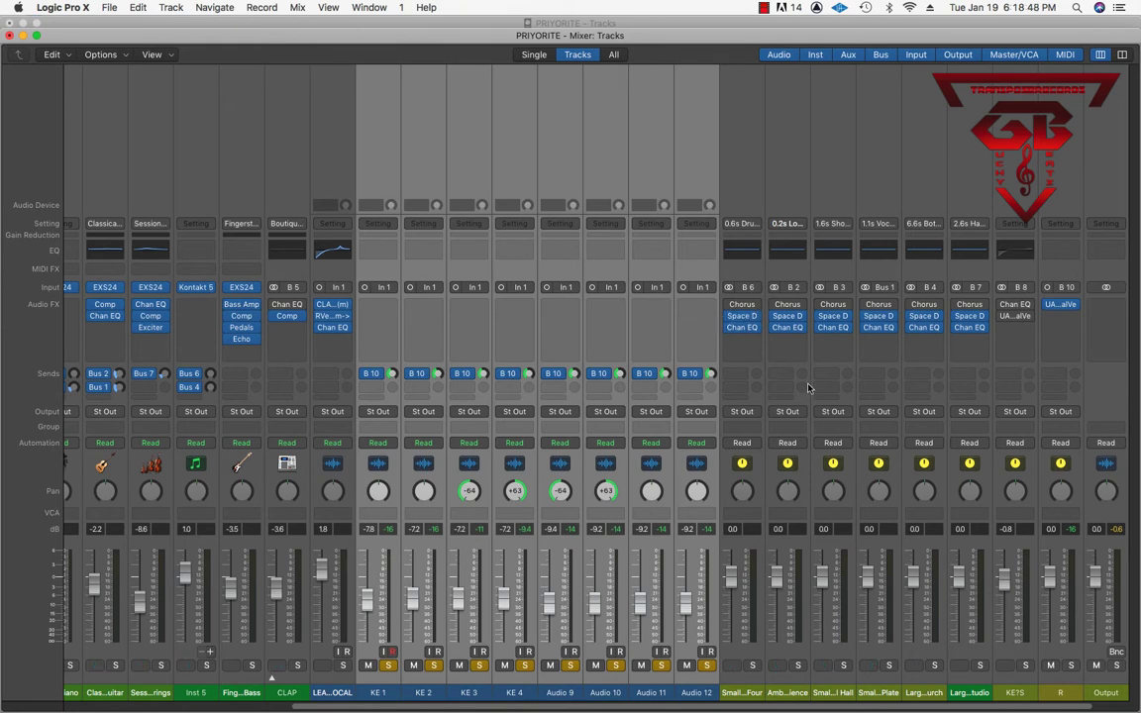
# Step: Add Bus 11 as a second send on the selected channels KE 1 to Audio 12
pyautogui.click(377, 393)
pyautogui.moveTo(382, 445)
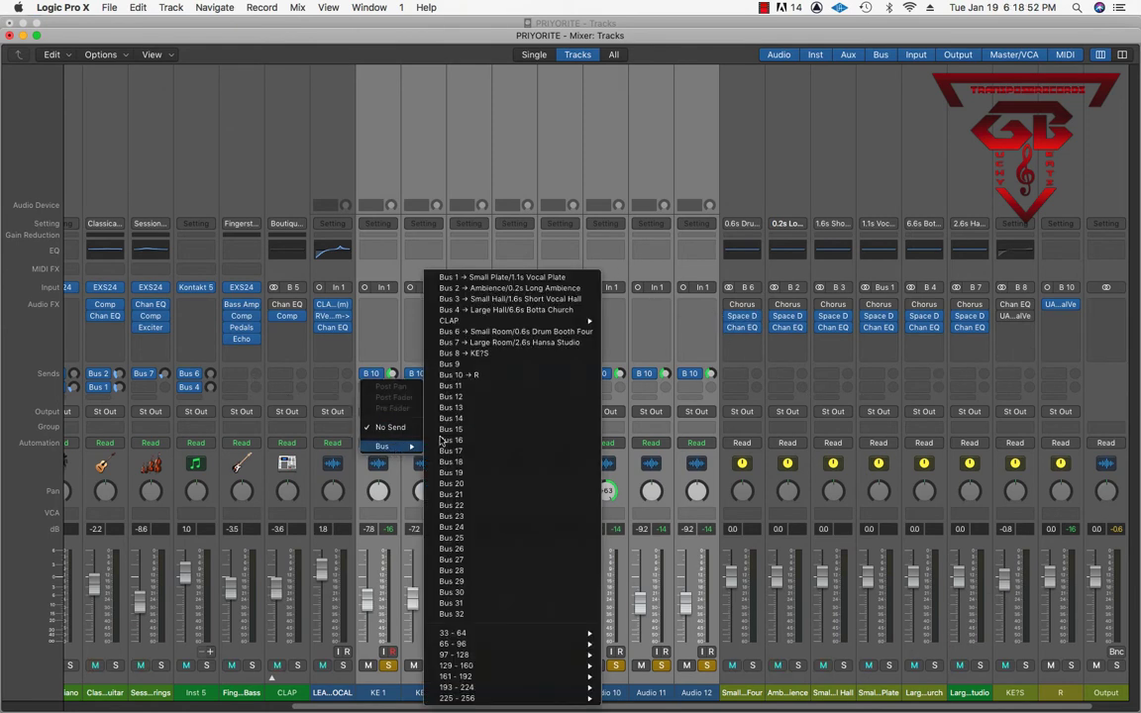
pyautogui.click(526, 389)
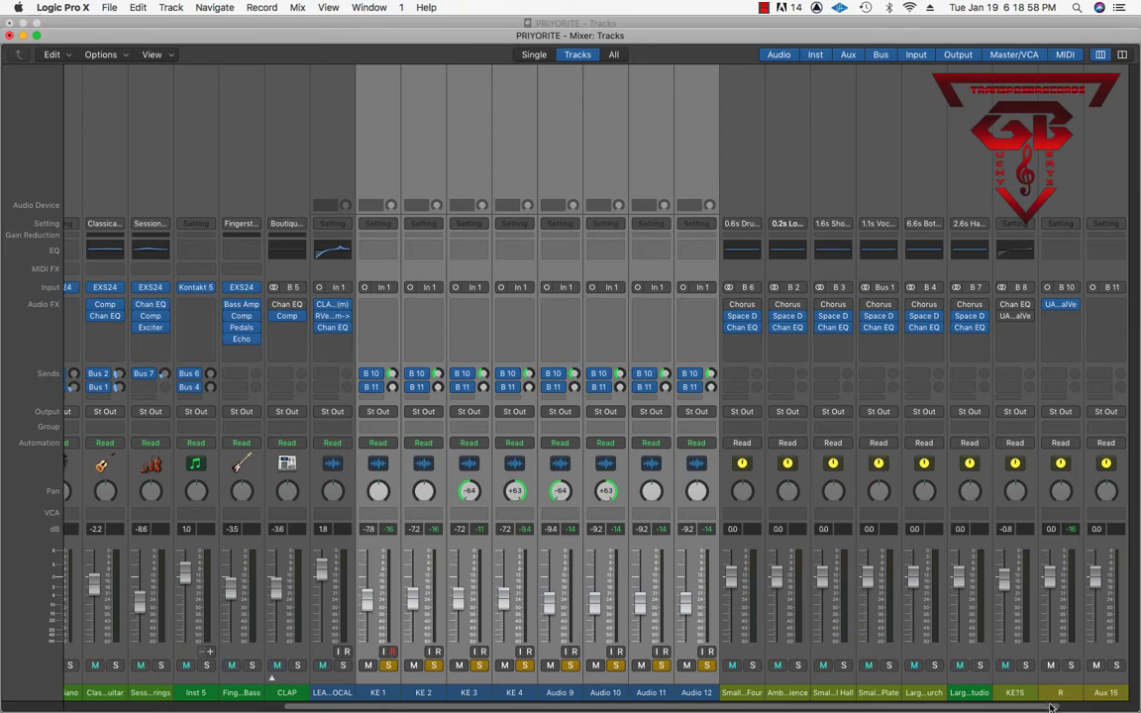
# Step: Rename the Aux 15 channel as D and insert a Mono->Stereo Delay Designer on it
pyautogui.hscroll(2, 1079, 707)
pyautogui.hscroll(1, 1079, 707)
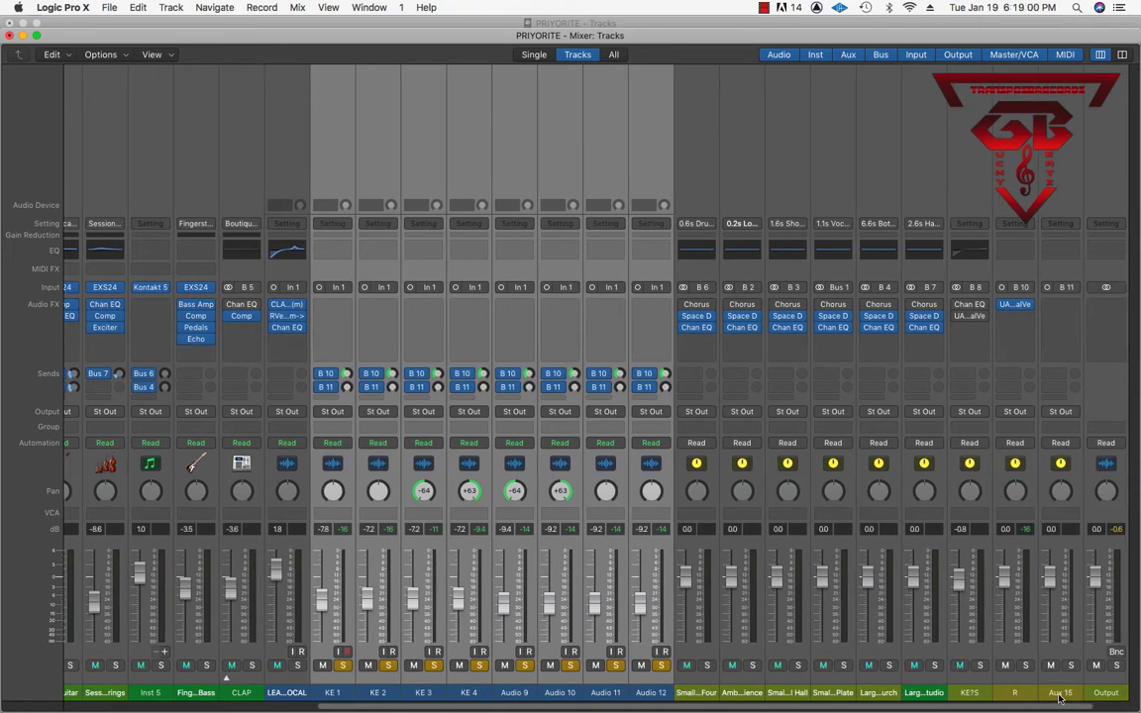
pyautogui.doubleClick(1057, 693)
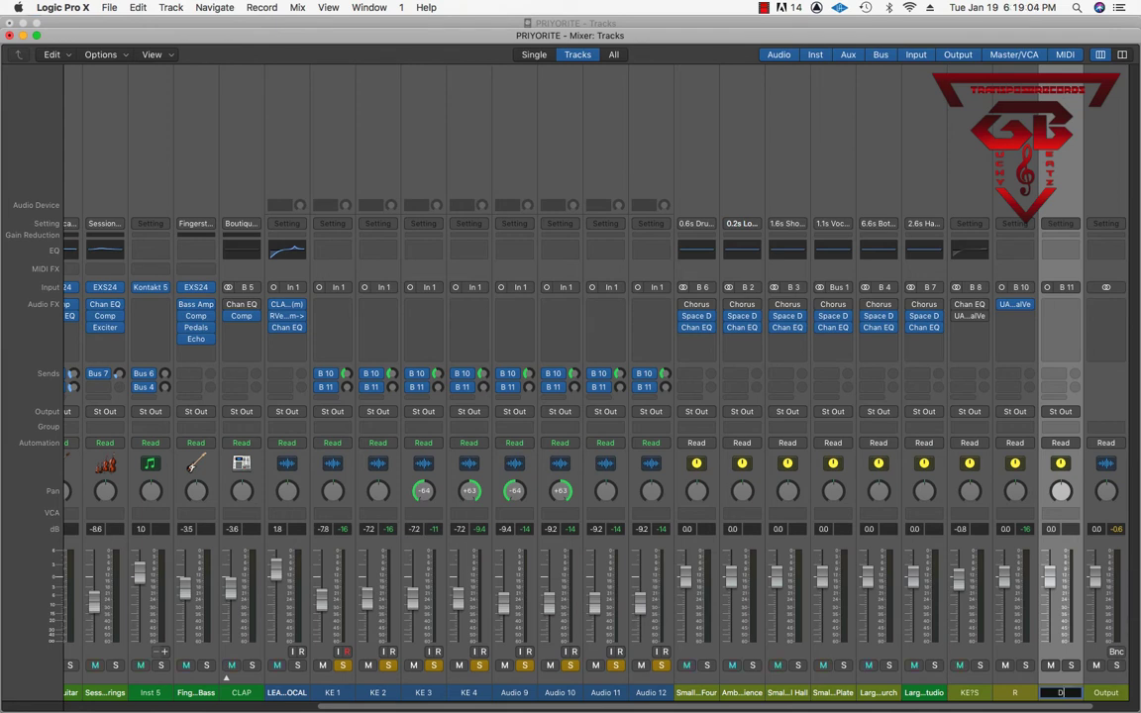
pyautogui.write('D')
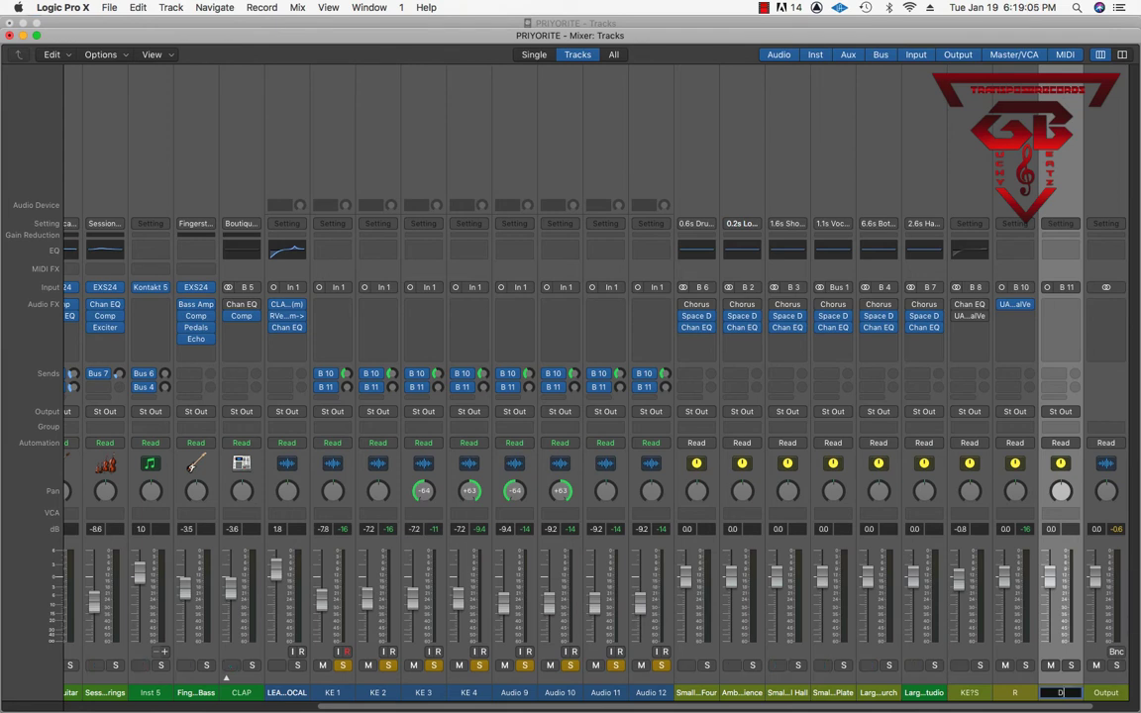
pyautogui.click(1034, 309)
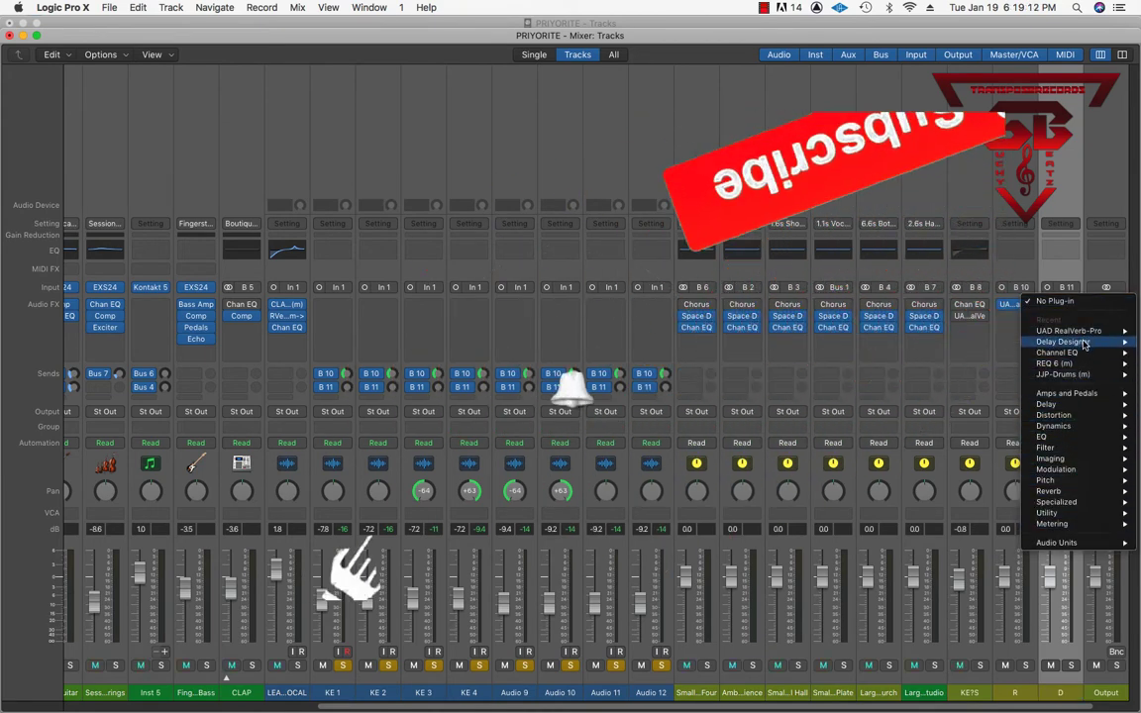
pyautogui.moveTo(1064, 341)
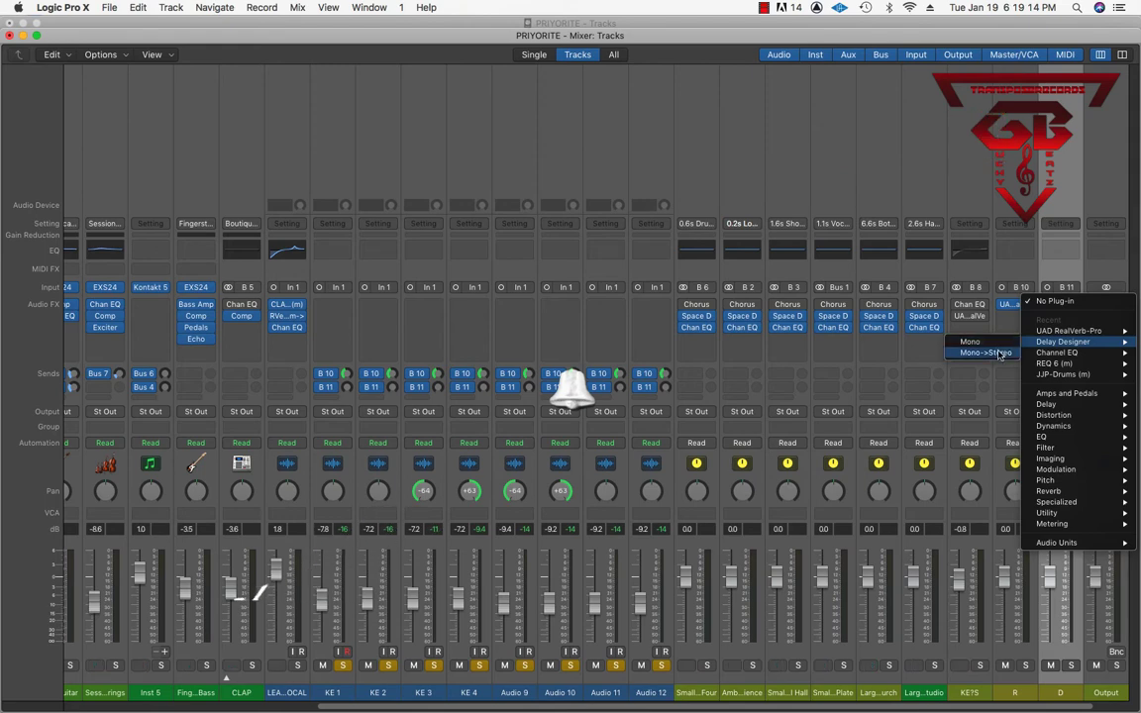
pyautogui.click(999, 347)
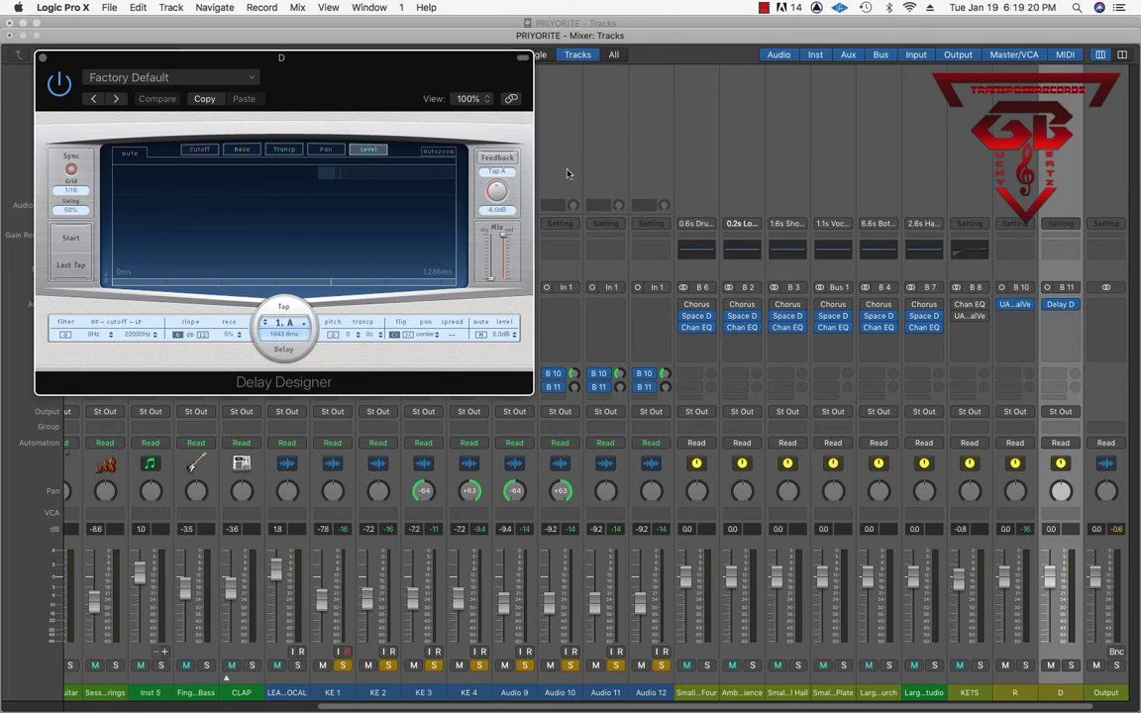
# Step: Load the DELAY A preset in the Delay Designer on channel D and close its window
pyautogui.click(220, 81)
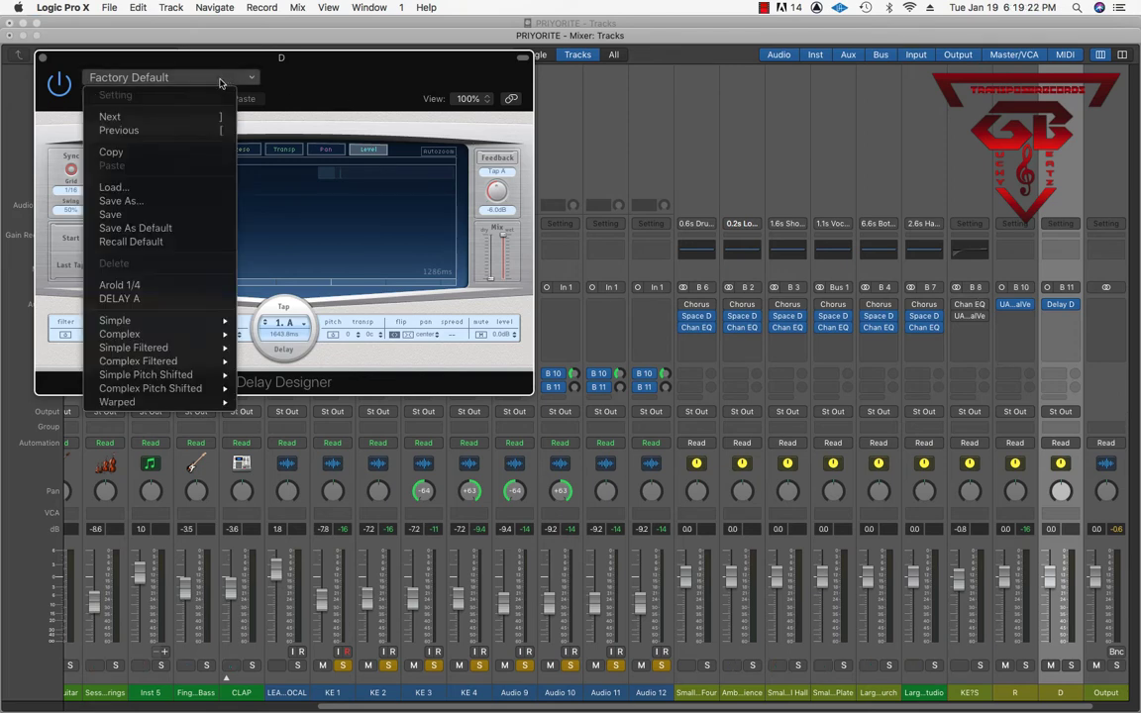
pyautogui.click(154, 63)
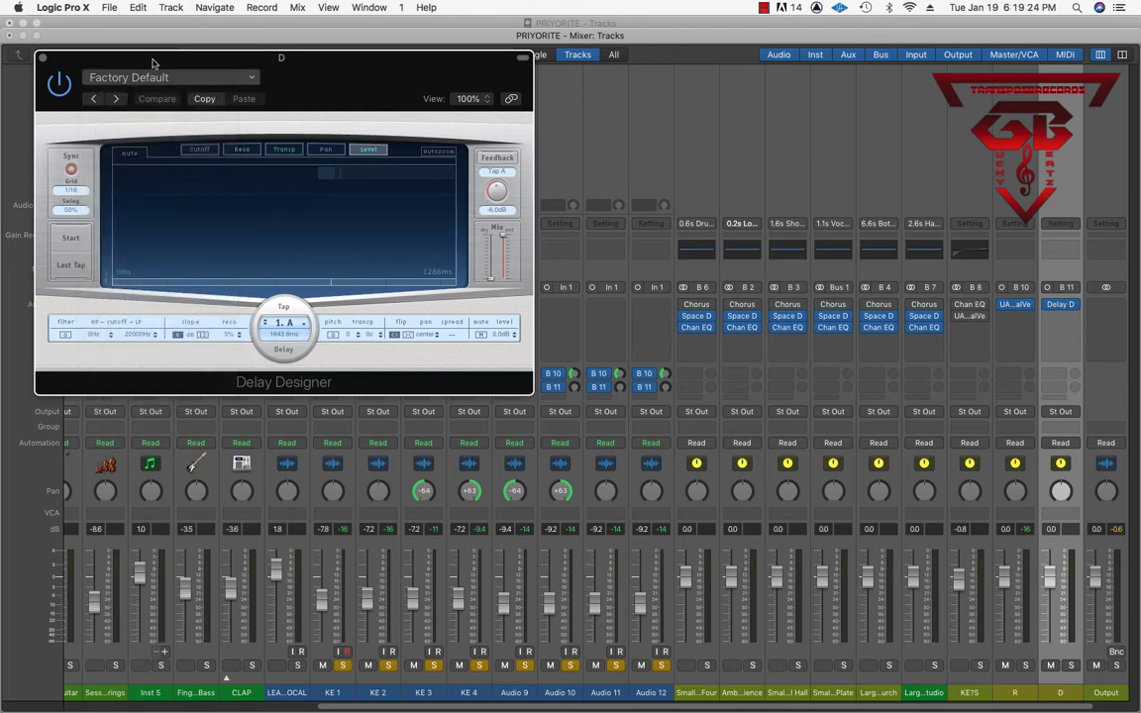
pyautogui.click(41, 57)
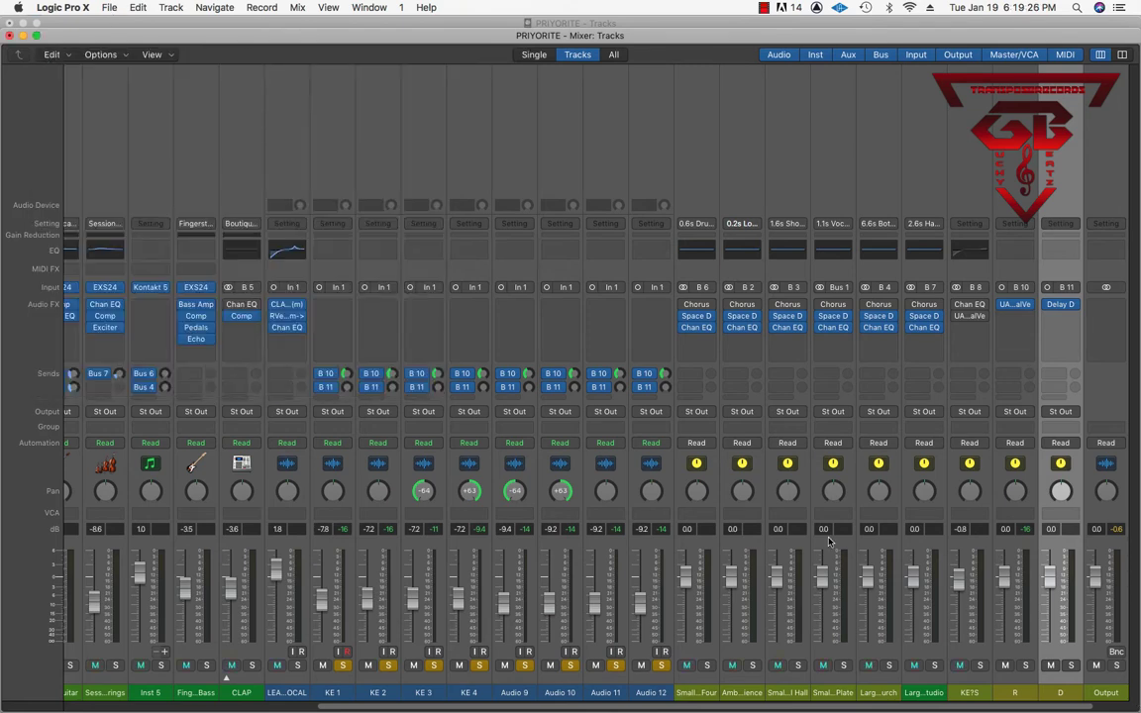
# Step: Mute channel R during playback and set the Bus 11 send level of channels KE 1 to Audio 12 to -14.6
pyautogui.press('space')
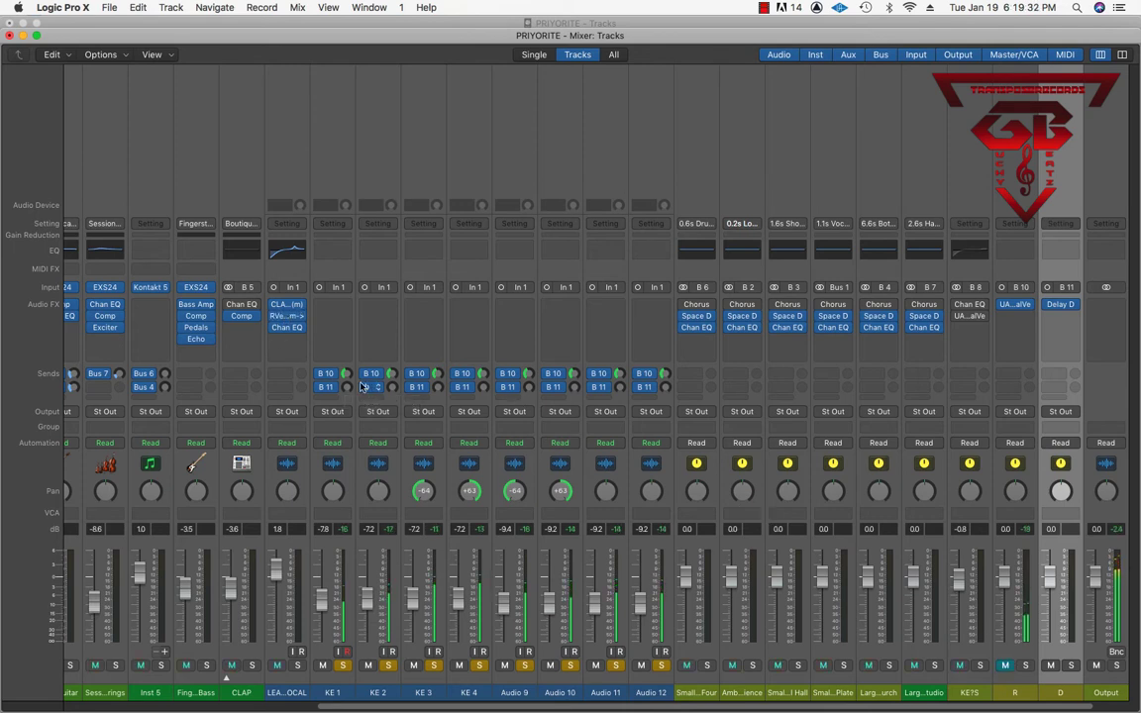
pyautogui.moveTo(347, 388); pyautogui.dragTo(358, 412)
pyautogui.moveTo(332, 693); pyautogui.dragTo(665, 694)
pyautogui.moveTo(348, 389); pyautogui.dragTo(366, 332)
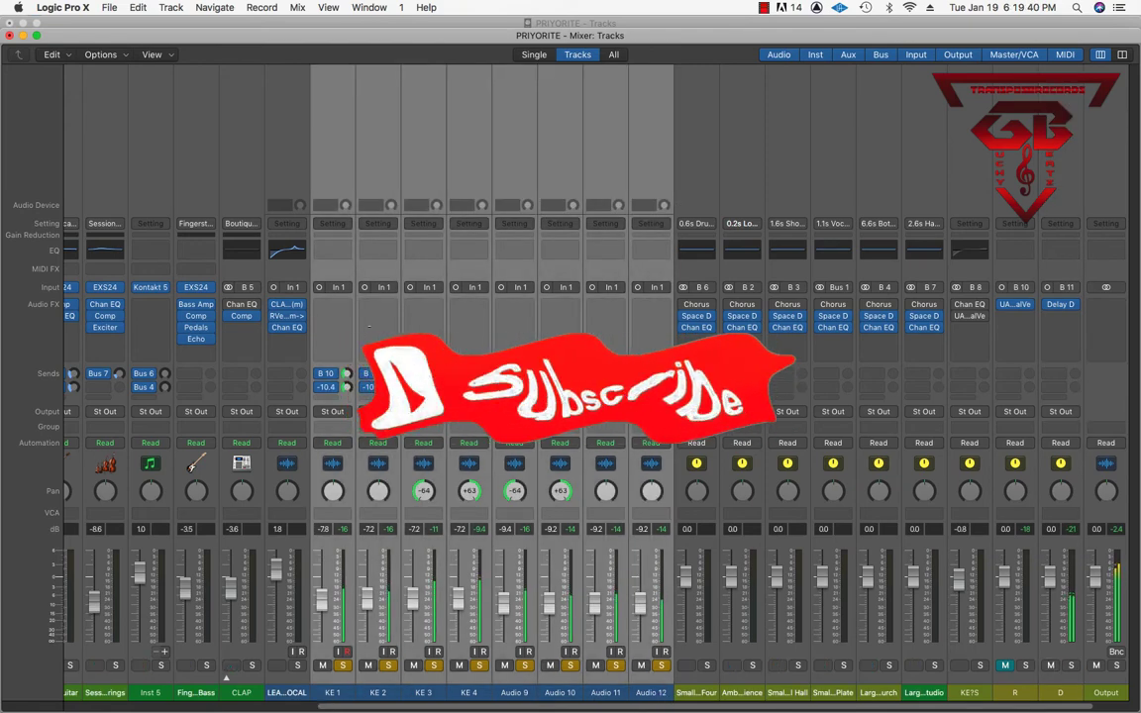
pyautogui.moveTo(369, 326); pyautogui.dragTo(368, 337)
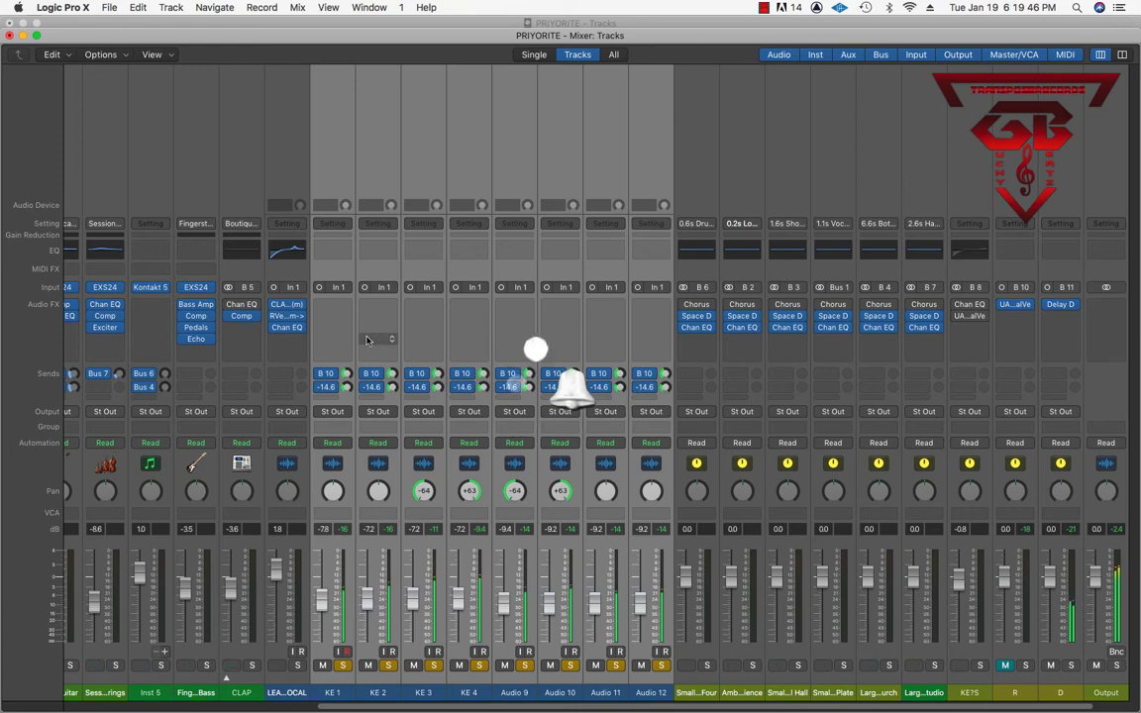
# Step: Adjust the dry and wet mix of the Delay Designer on channel D, then unmute channel R and close the plug-in
pyautogui.click(1062, 305)
pyautogui.moveTo(493, 282); pyautogui.dragTo(505, 258)
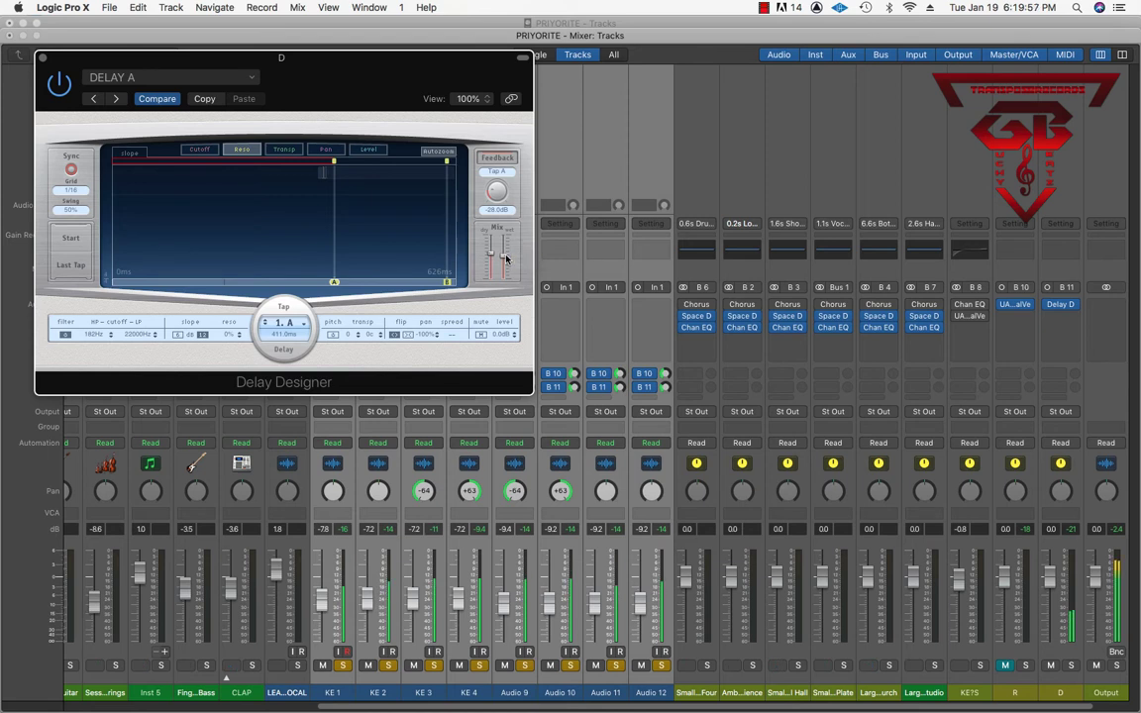
pyautogui.click(1005, 666)
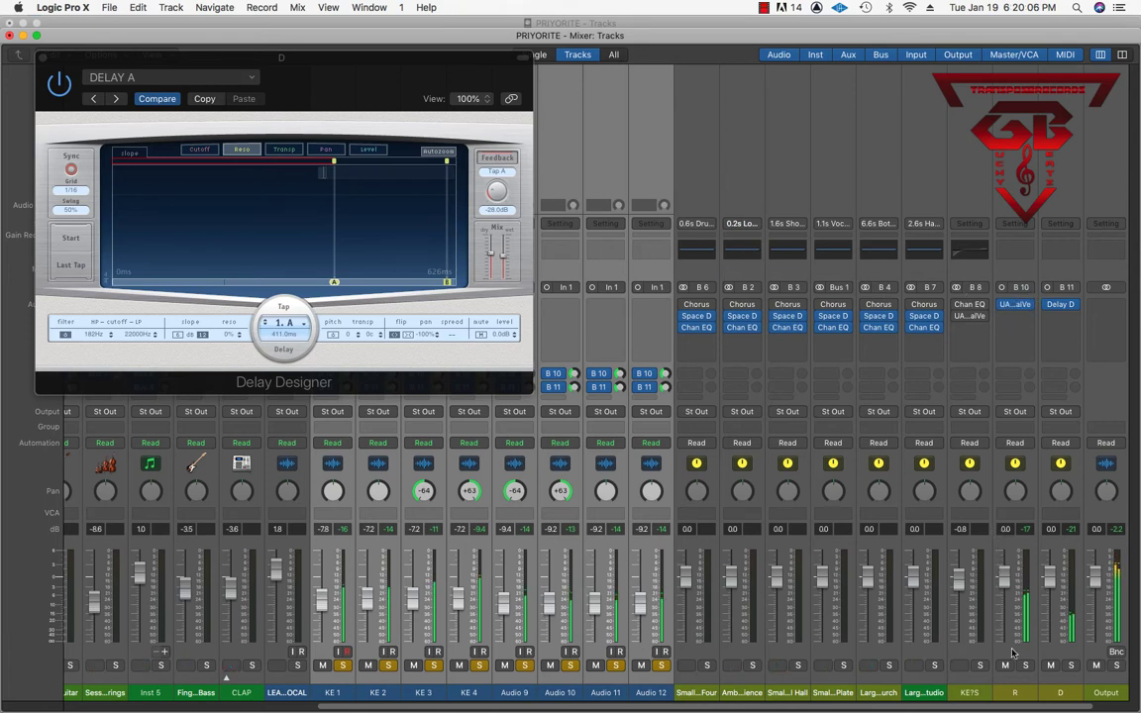
pyautogui.click(44, 58)
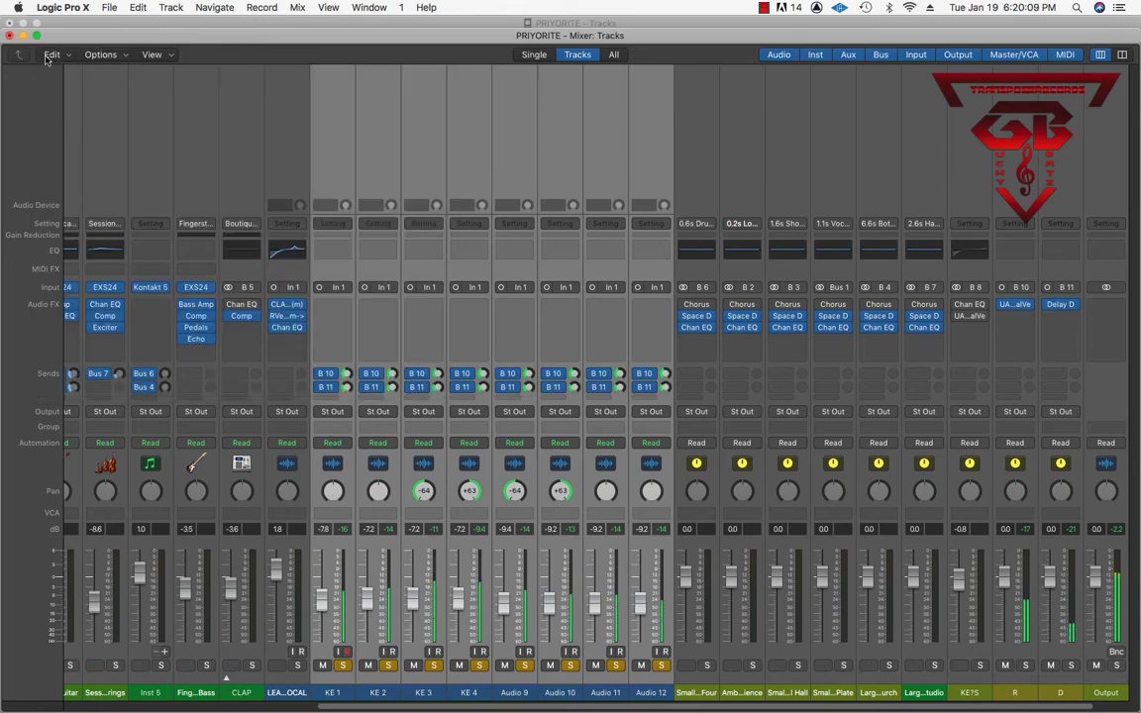
# Step: Open the RealVerb-Pro on channel R, slightly readjust the Bus 10 send level of the selected vocal channels, and close the plug-in
pyautogui.click(1013, 305)
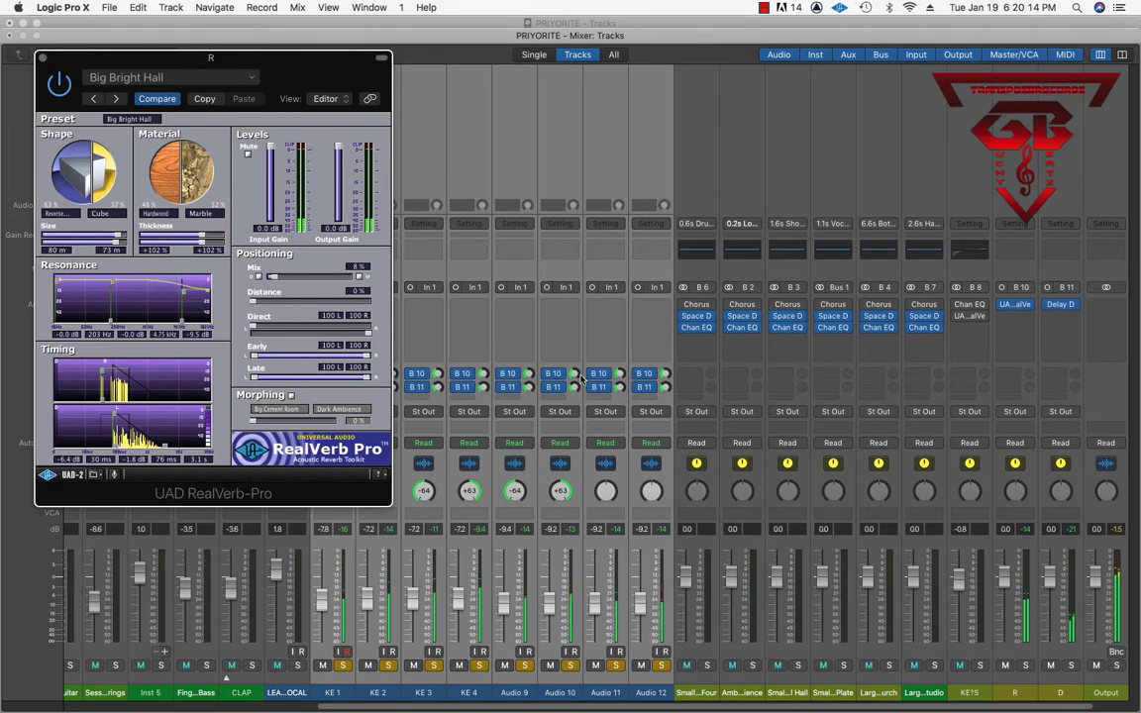
pyautogui.moveTo(574, 374); pyautogui.dragTo(574, 368)
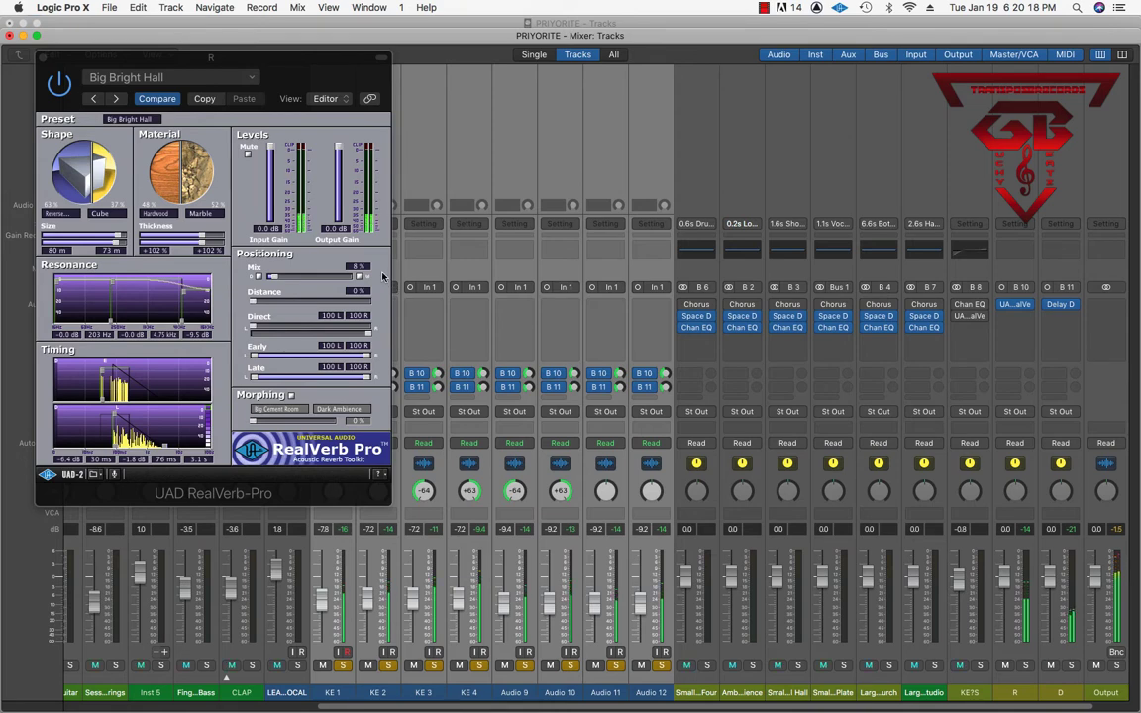
pyautogui.click(43, 58)
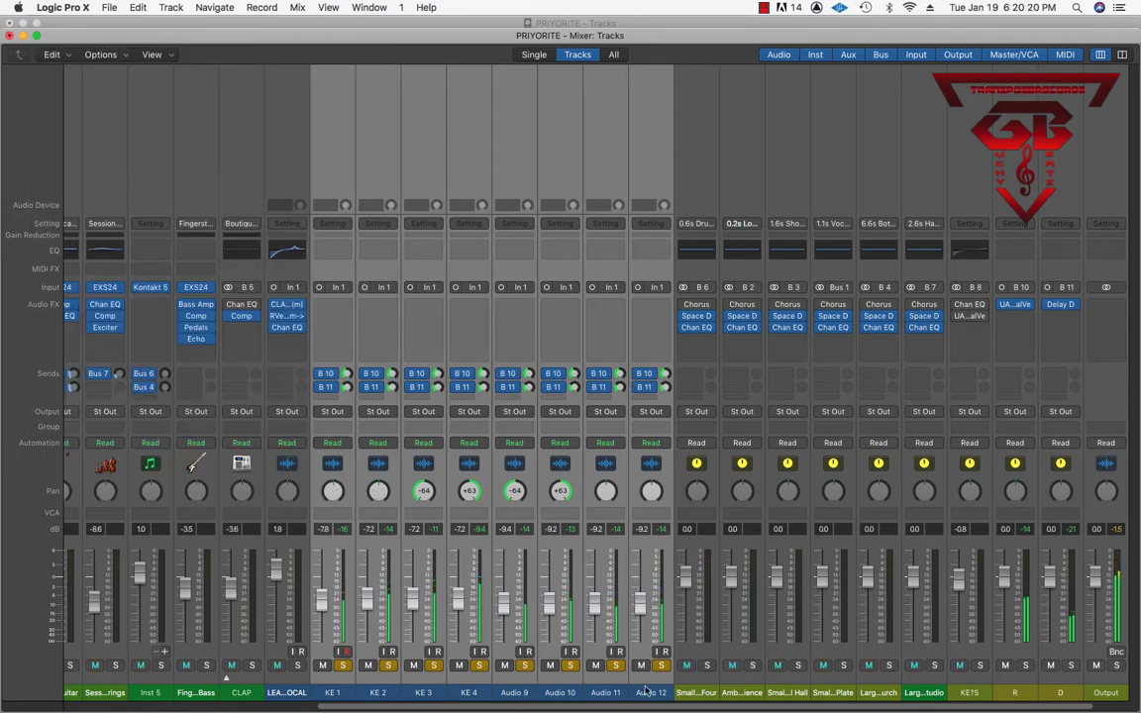
# Step: Lower the volume faders of channels KE 1 to Audio 12 together, bringing KE 1 to -9.6 dB, and play the mix
pyautogui.click(620, 688)
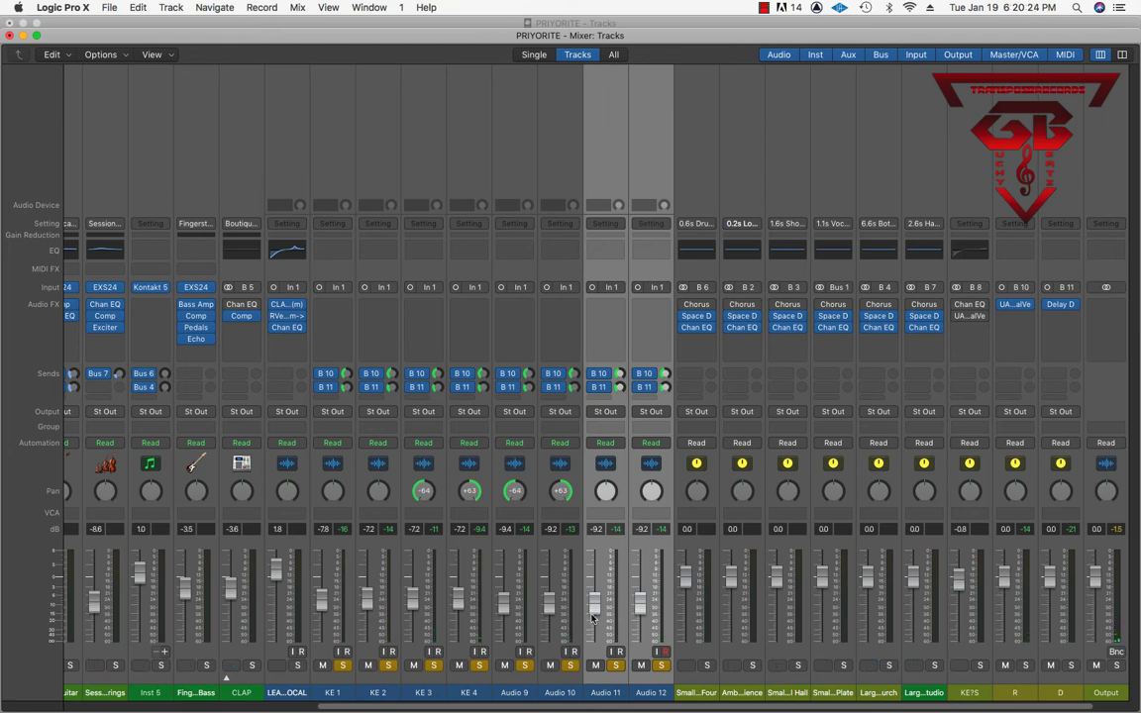
pyautogui.moveTo(646, 688); pyautogui.dragTo(332, 676)
pyautogui.moveTo(364, 614); pyautogui.dragTo(363, 617)
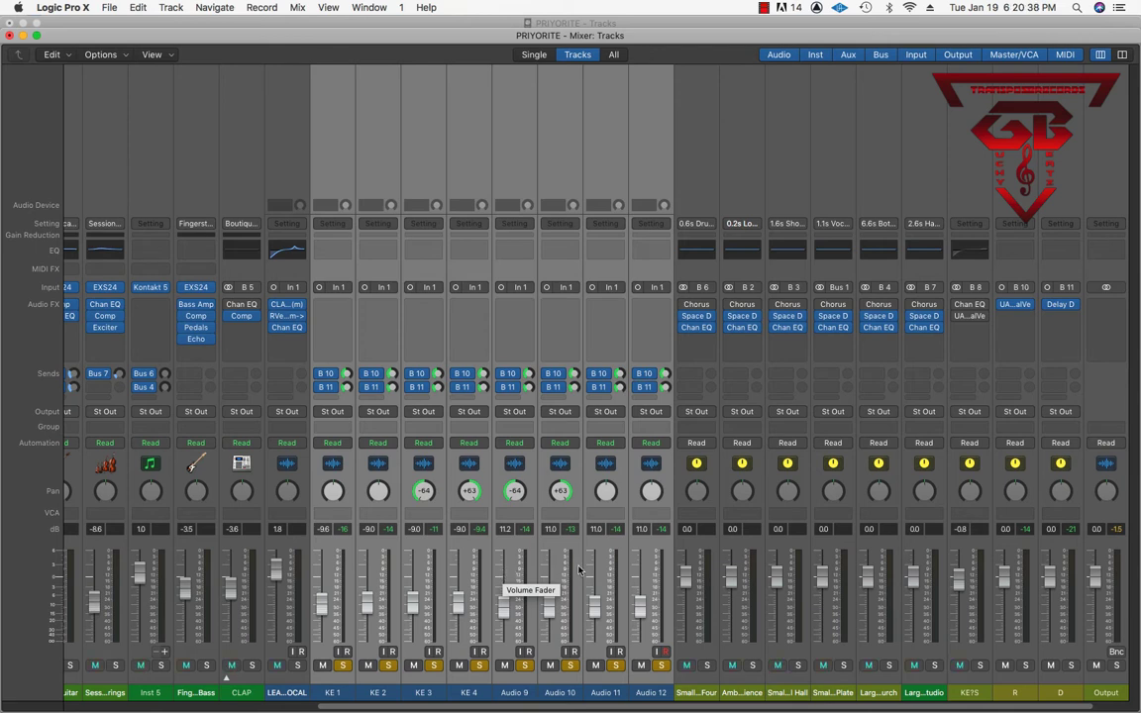
pyautogui.press('space')
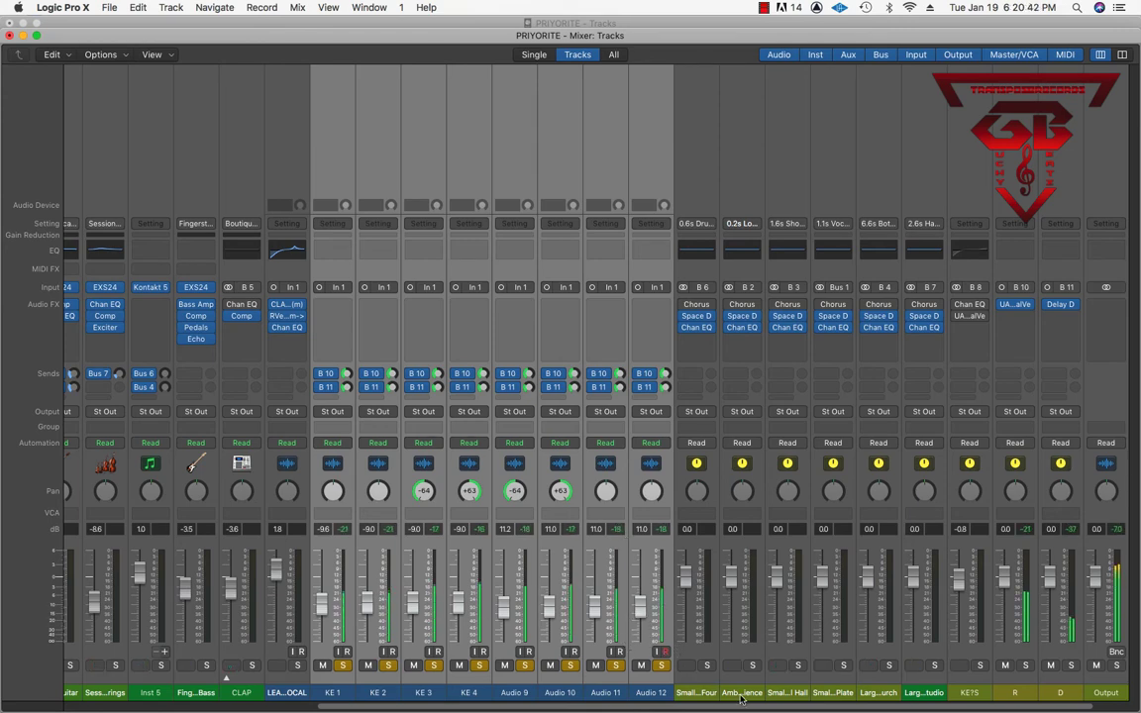
# Step: Add Bus 12 as a third send on the selected channels KE 1 to Audio 12
pyautogui.moveTo(744, 706); pyautogui.dragTo(804, 706)
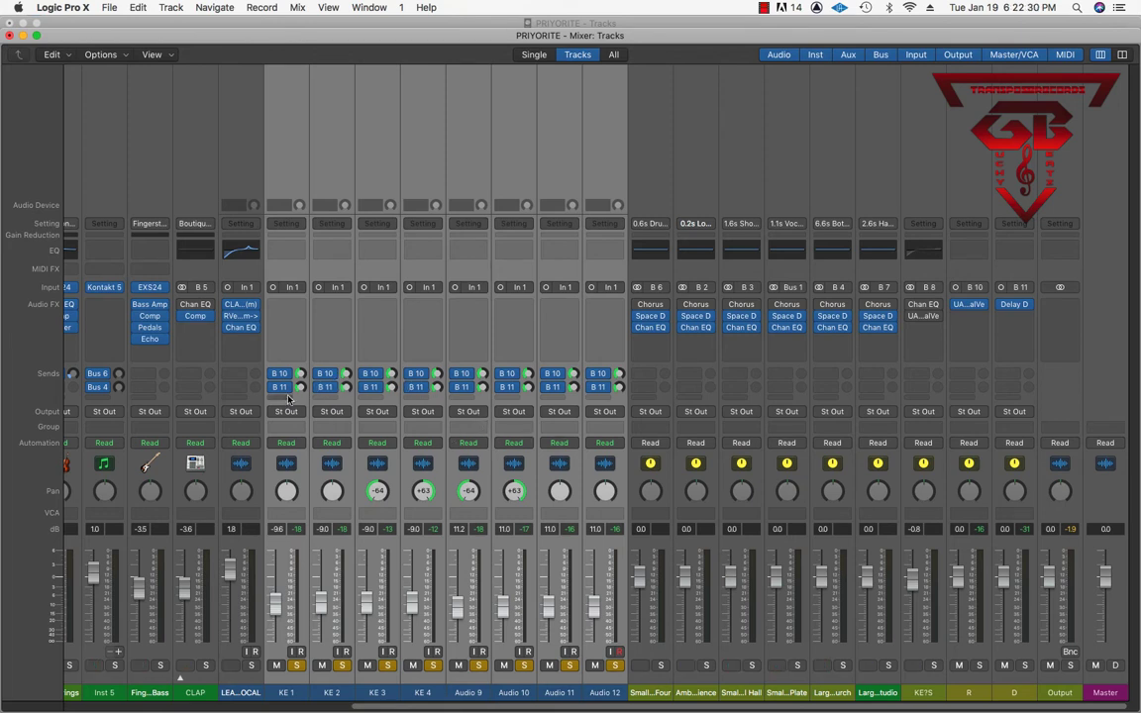
pyautogui.click(287, 399)
pyautogui.moveTo(313, 459)
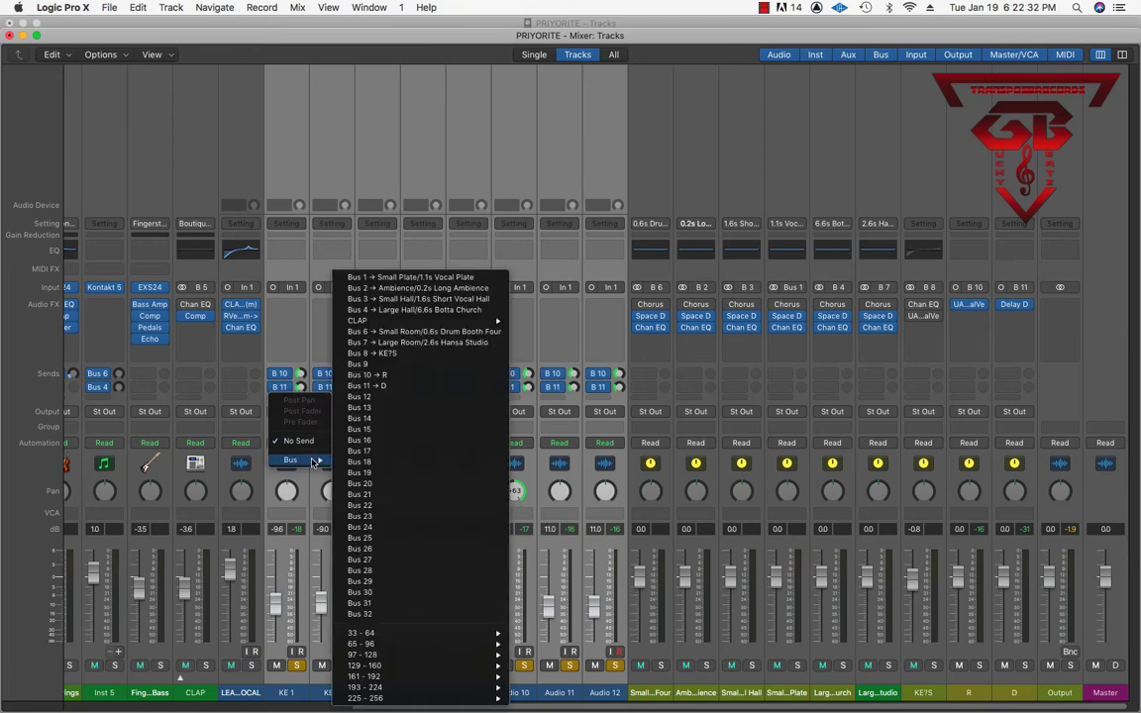
pyautogui.click(401, 403)
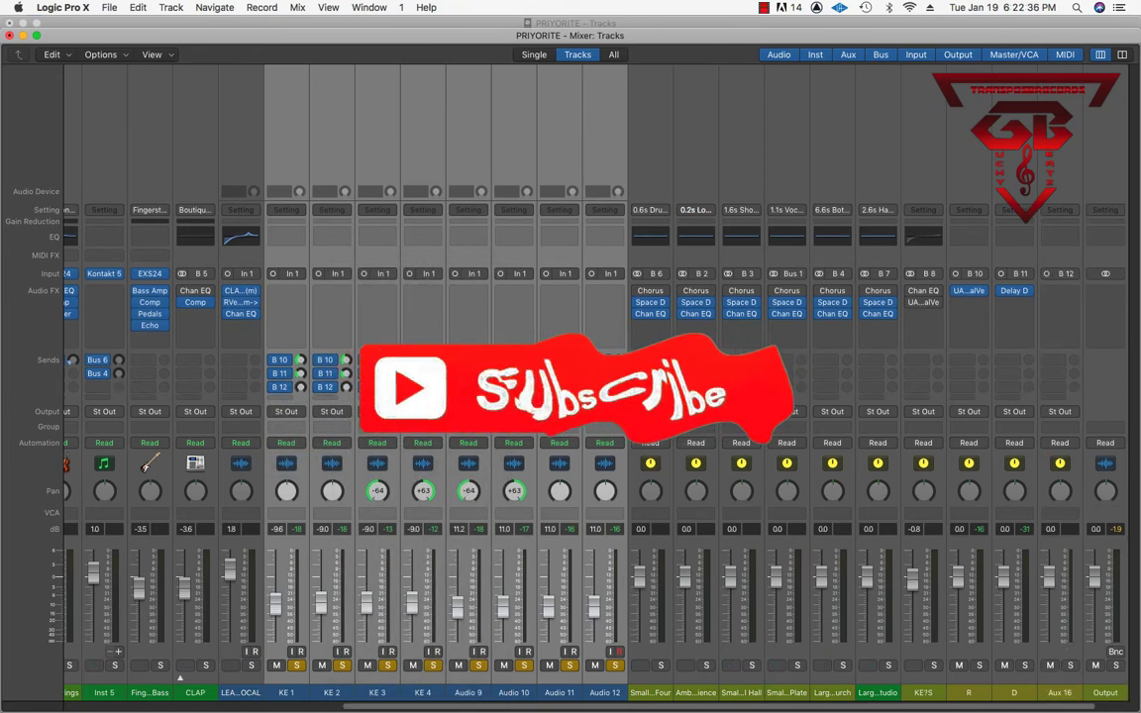
# Step: Insert a Mono->Stereo Space Designer reverb on the Aux 16 channel
pyautogui.click(1016, 291)
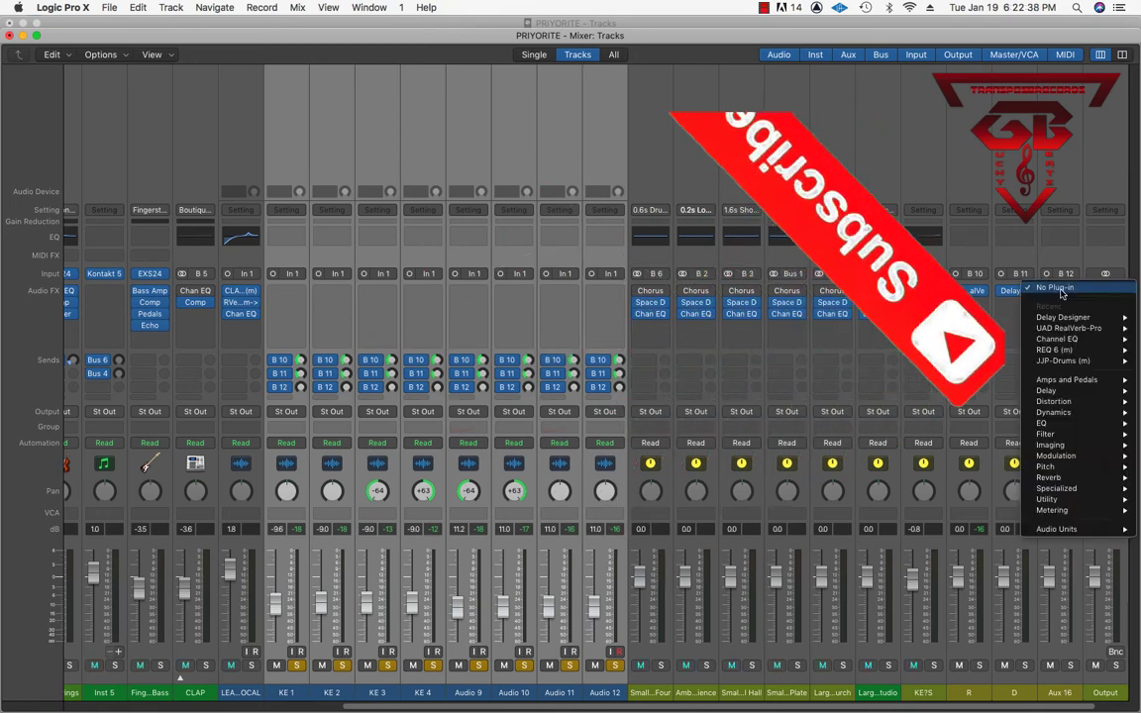
pyautogui.moveTo(1081, 438)
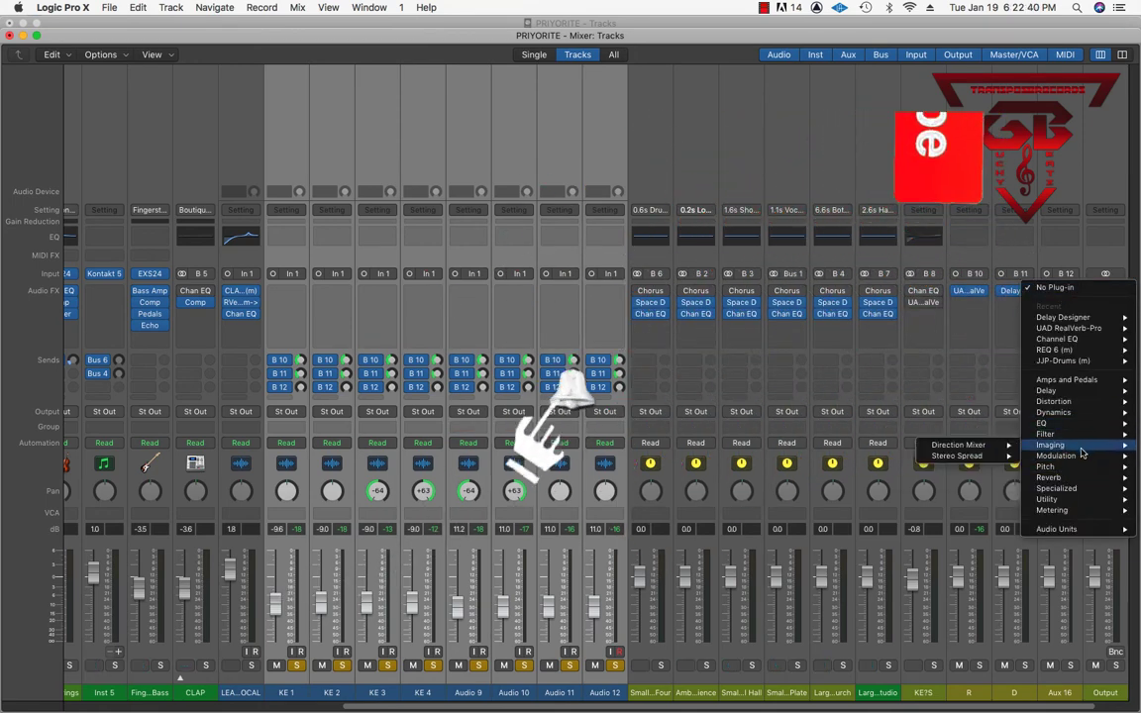
pyautogui.moveTo(1081, 467)
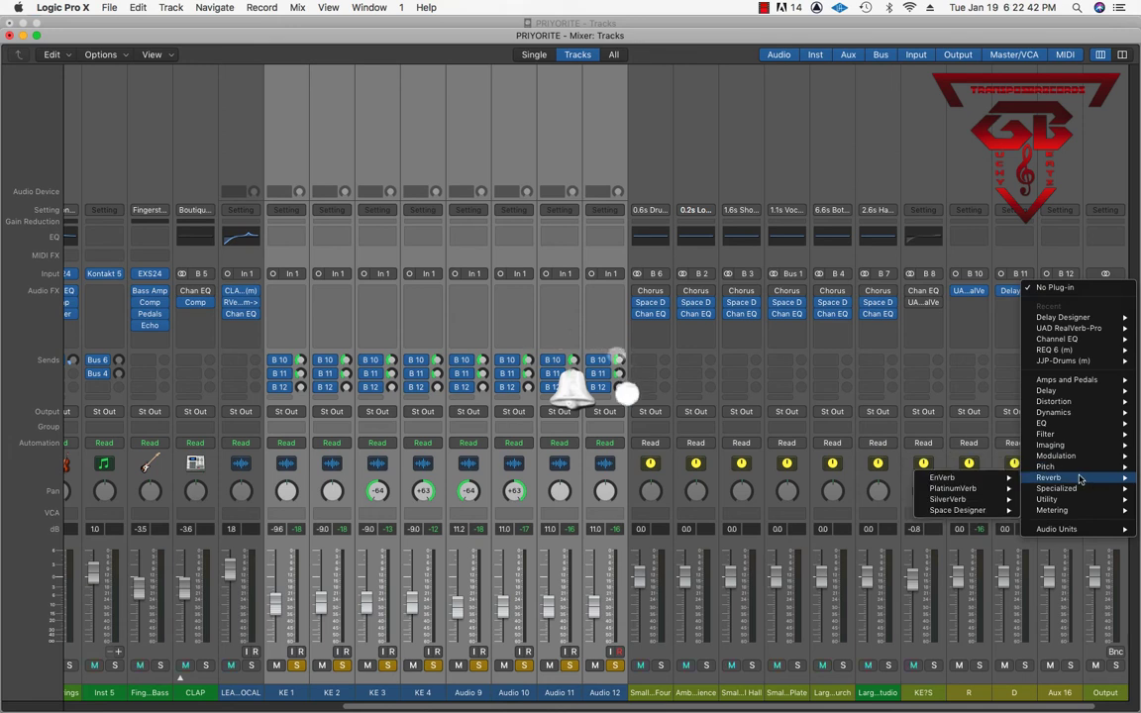
pyautogui.moveTo(955, 510)
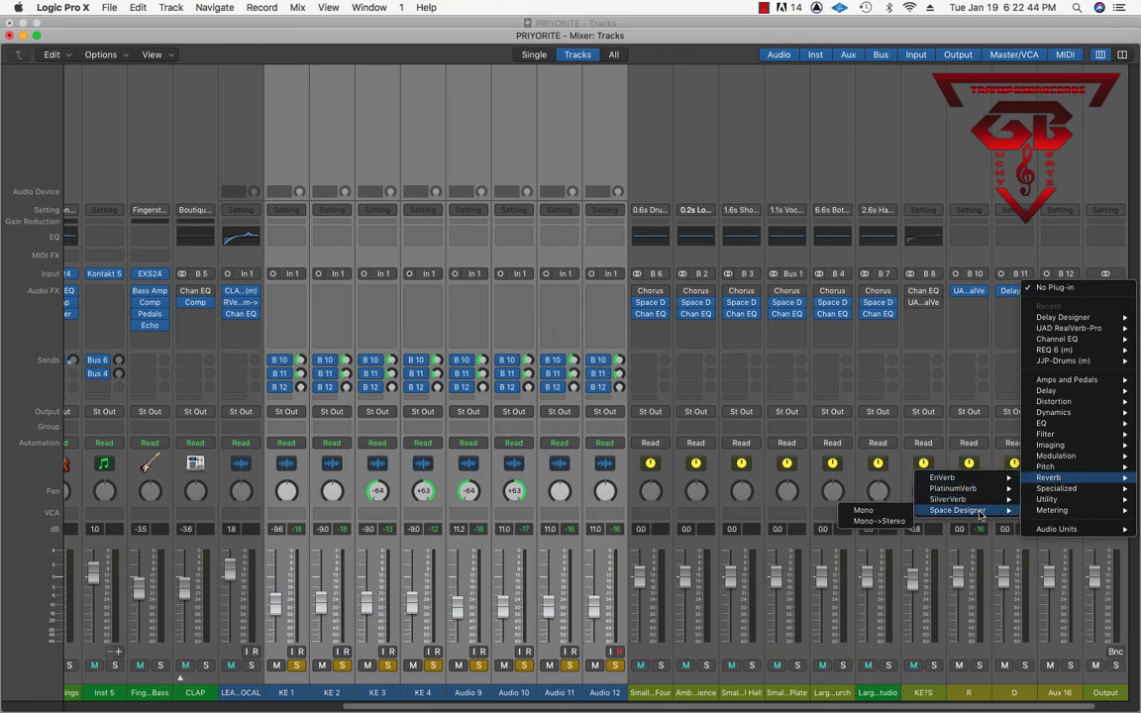
pyautogui.click(881, 521)
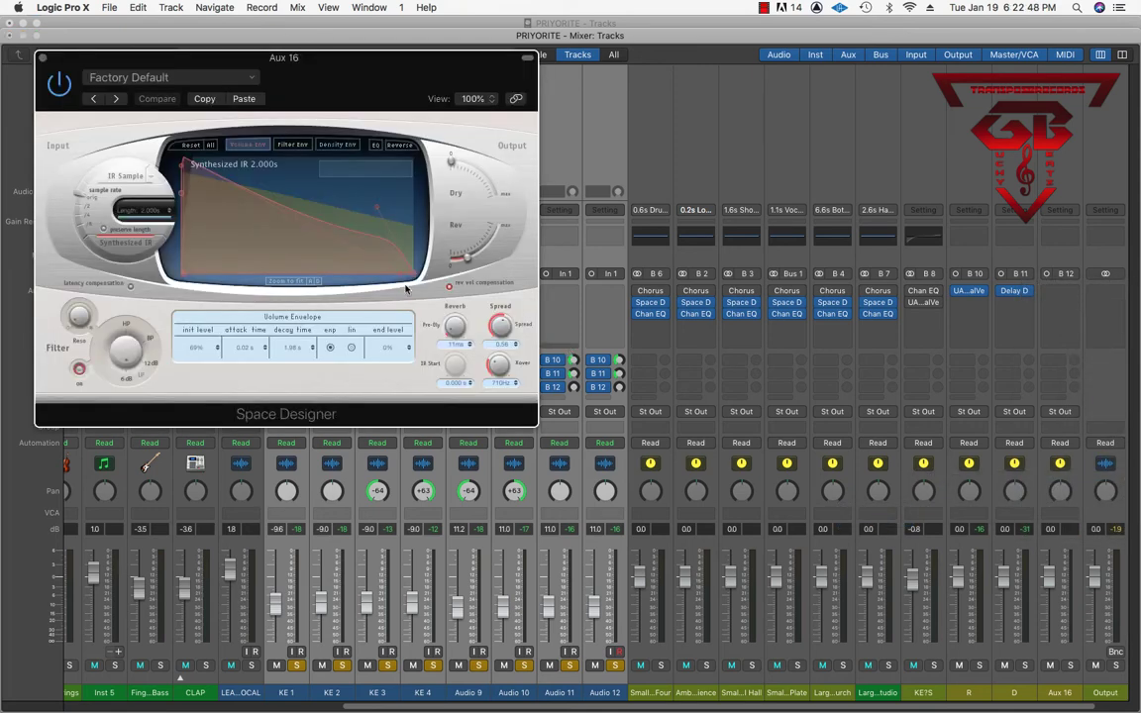
# Step: Load the Small Spaces plate reverb preset 0.5s Bright Vocals in Space Designer and close its window
pyautogui.click(157, 75)
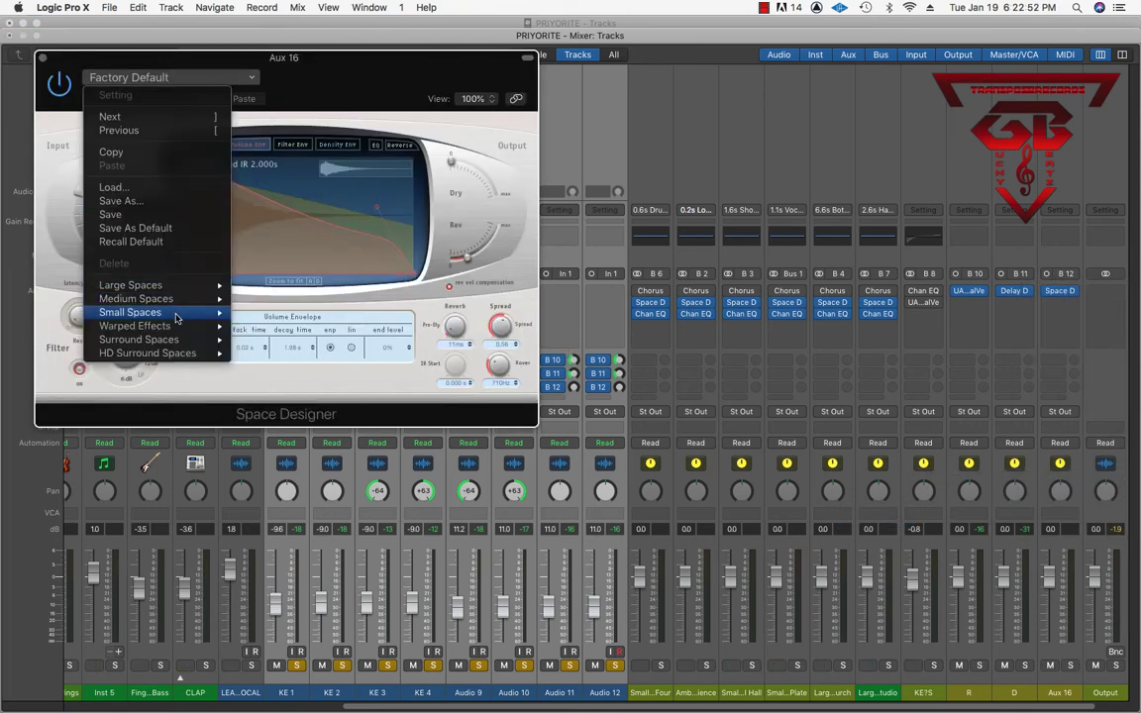
pyautogui.moveTo(178, 316)
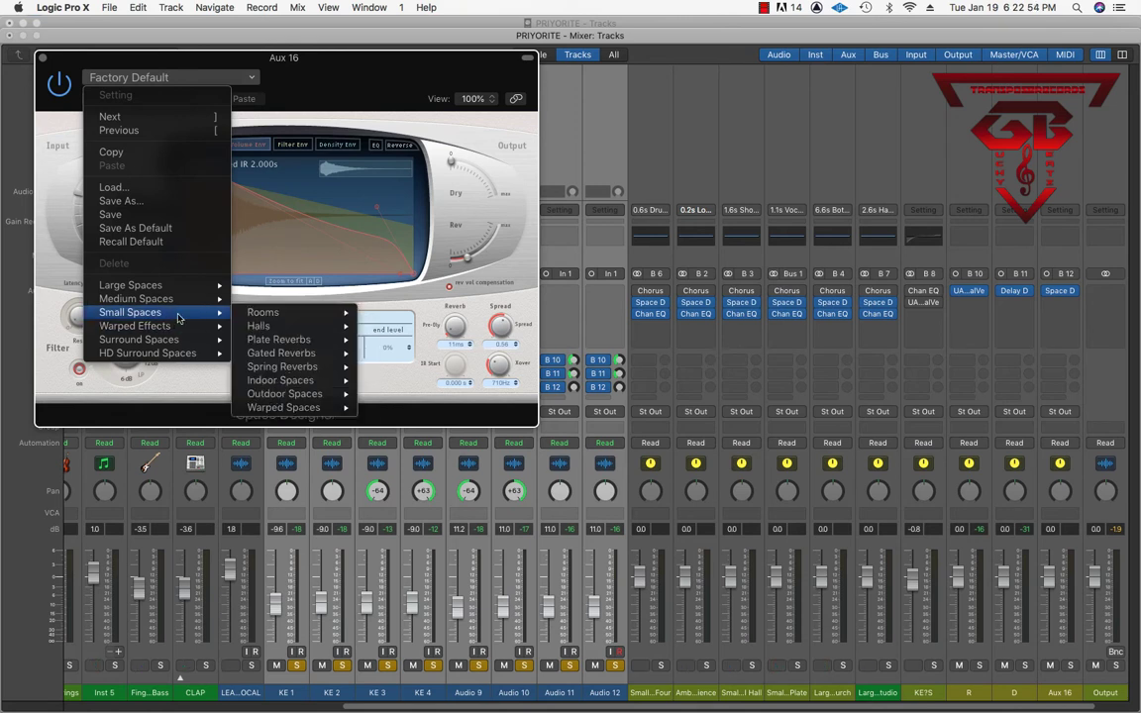
pyautogui.moveTo(287, 339)
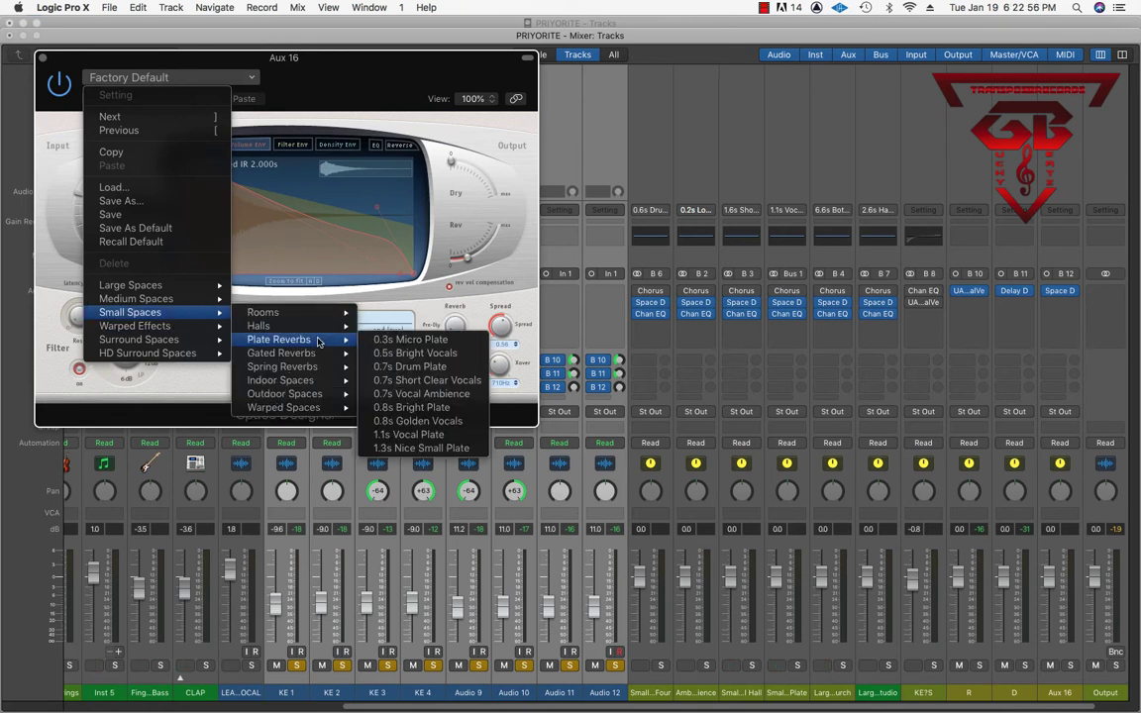
pyautogui.click(382, 354)
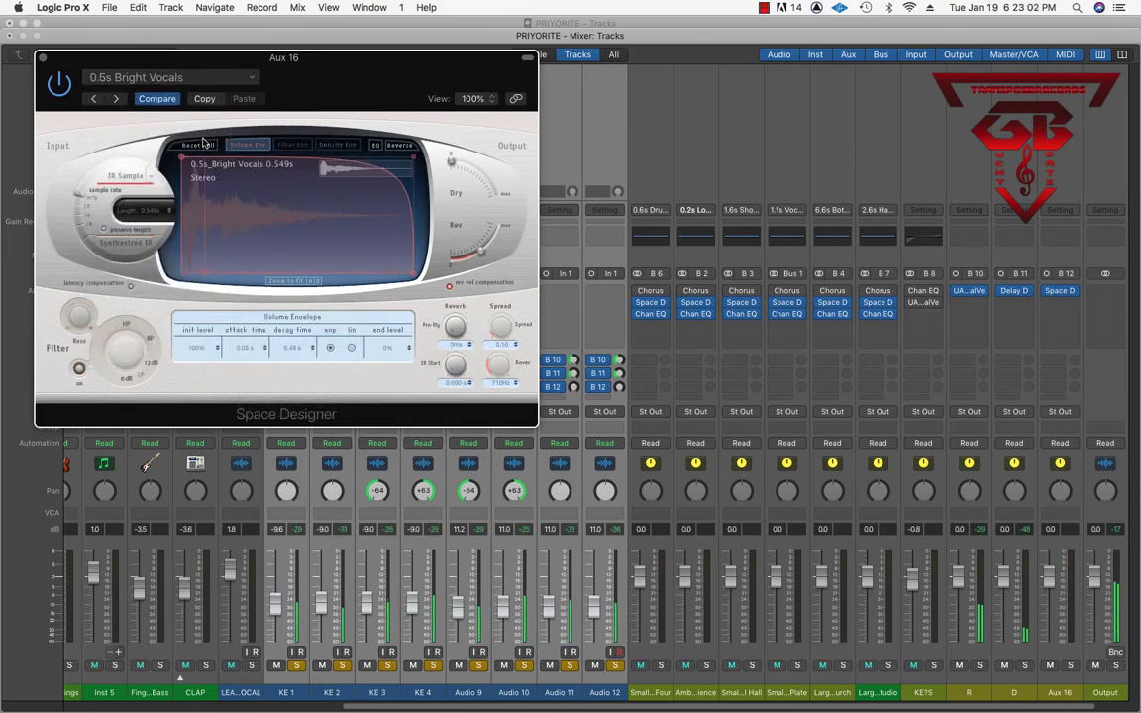
pyautogui.click(40, 57)
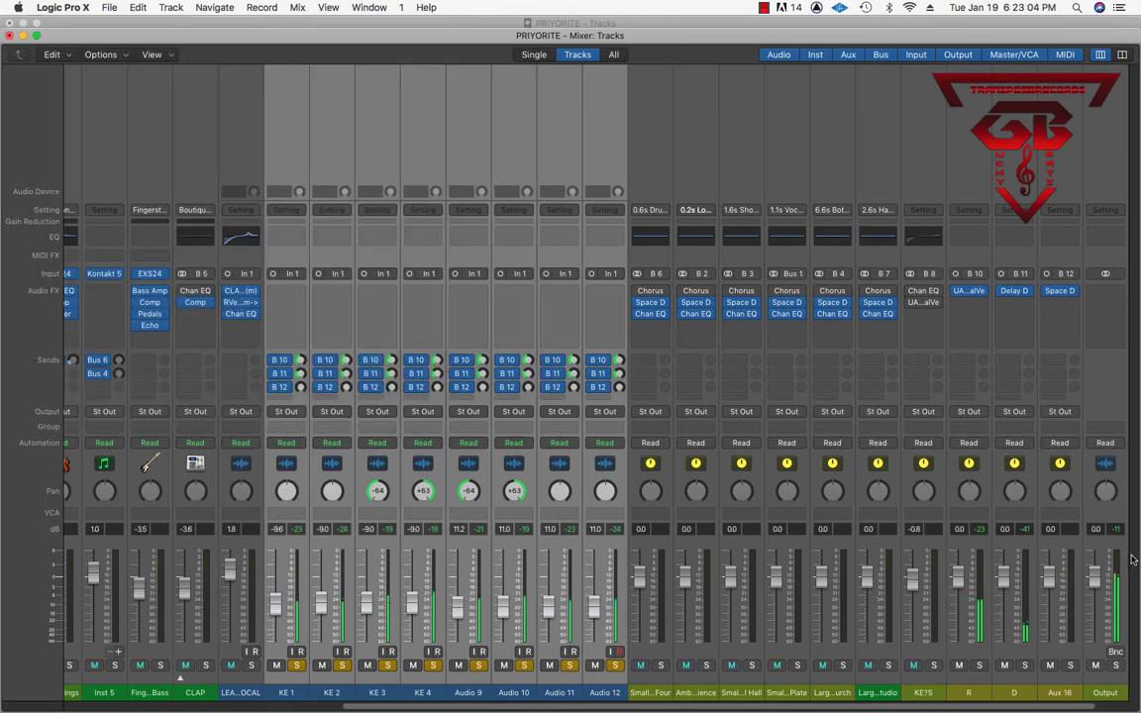
# Step: Raise the Bus 12 sends of the selected vocal channels together, bypassing channel R's RealVerb-Pro while listening and turning it back on
pyautogui.click(957, 292)
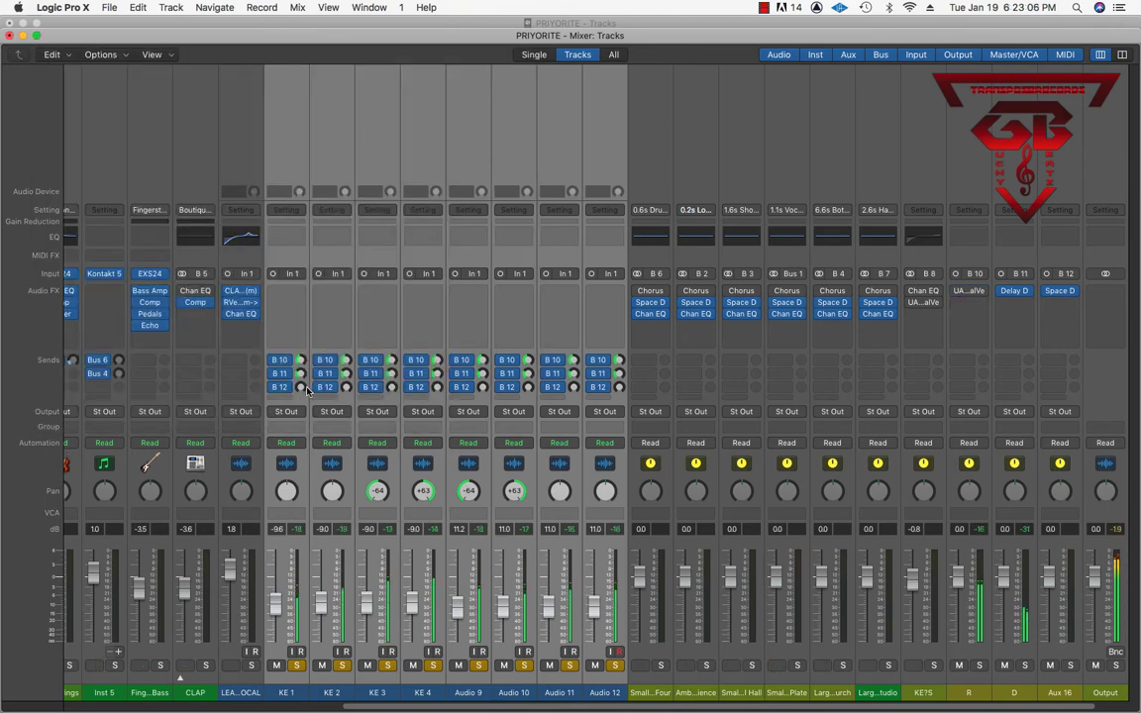
pyautogui.moveTo(300, 387); pyautogui.dragTo(326, 288)
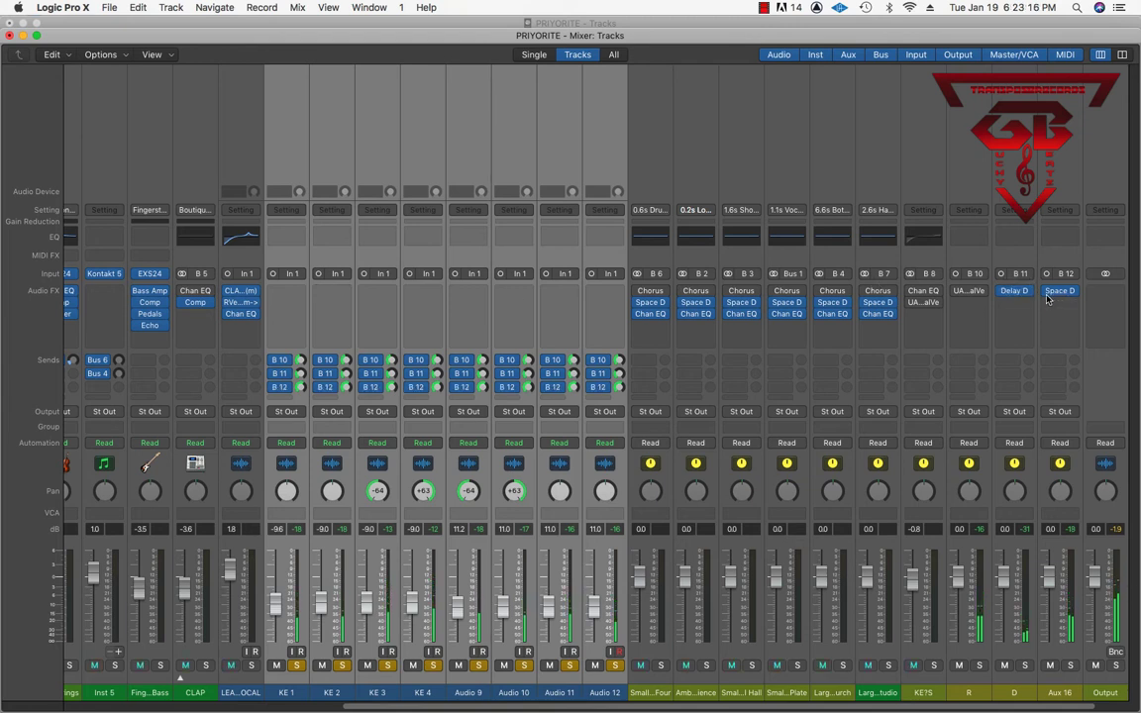
pyautogui.moveTo(1046, 294)
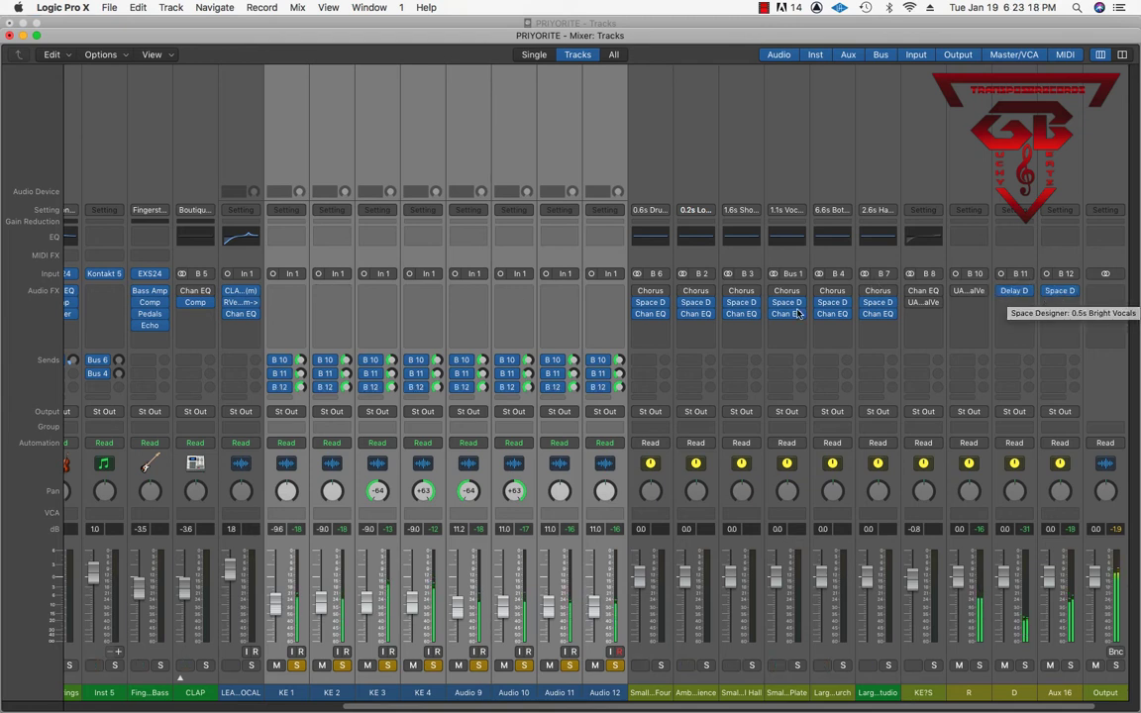
pyautogui.moveTo(291, 390); pyautogui.dragTo(291, 390)
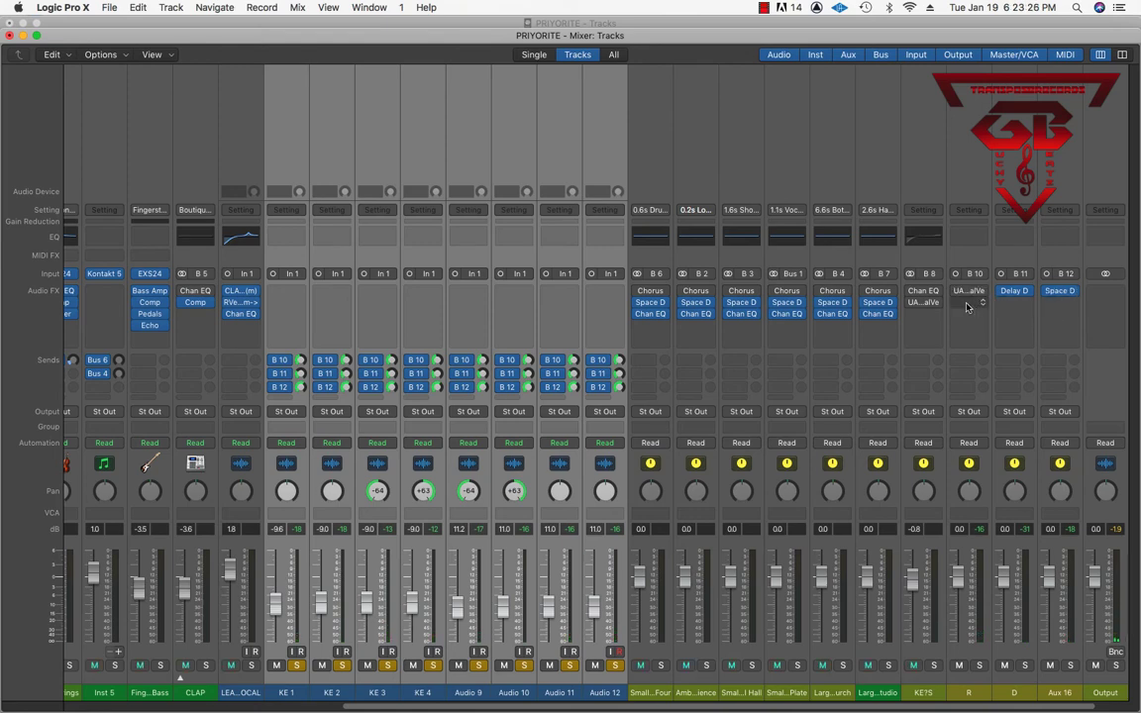
pyautogui.click(968, 291)
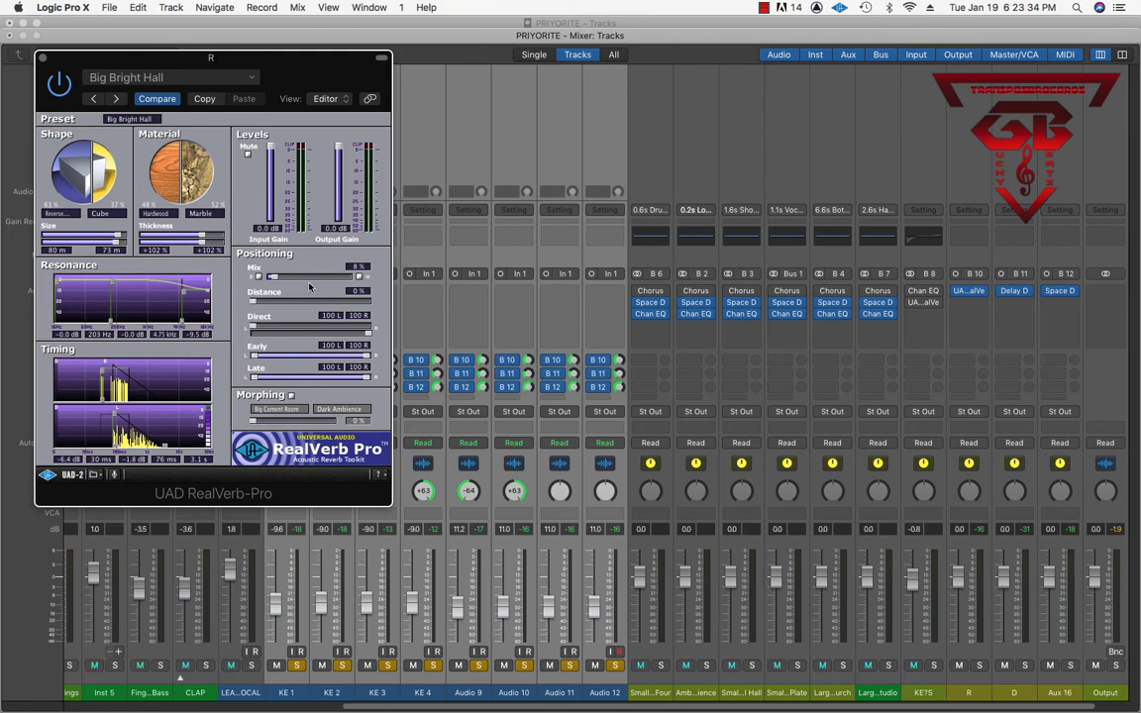
pyautogui.click(43, 60)
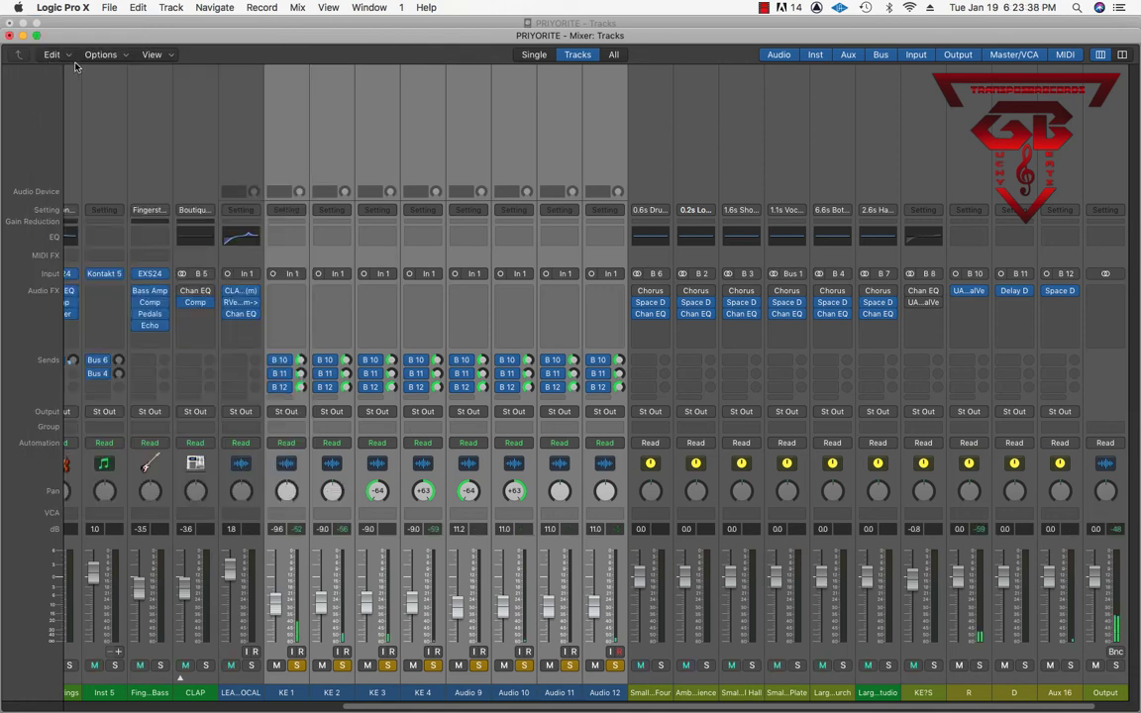
# Step: Adjust the Dry and Reverb output levels in Space Designer on Aux 16, raising Dry slightly, and close its window
pyautogui.click(1059, 290)
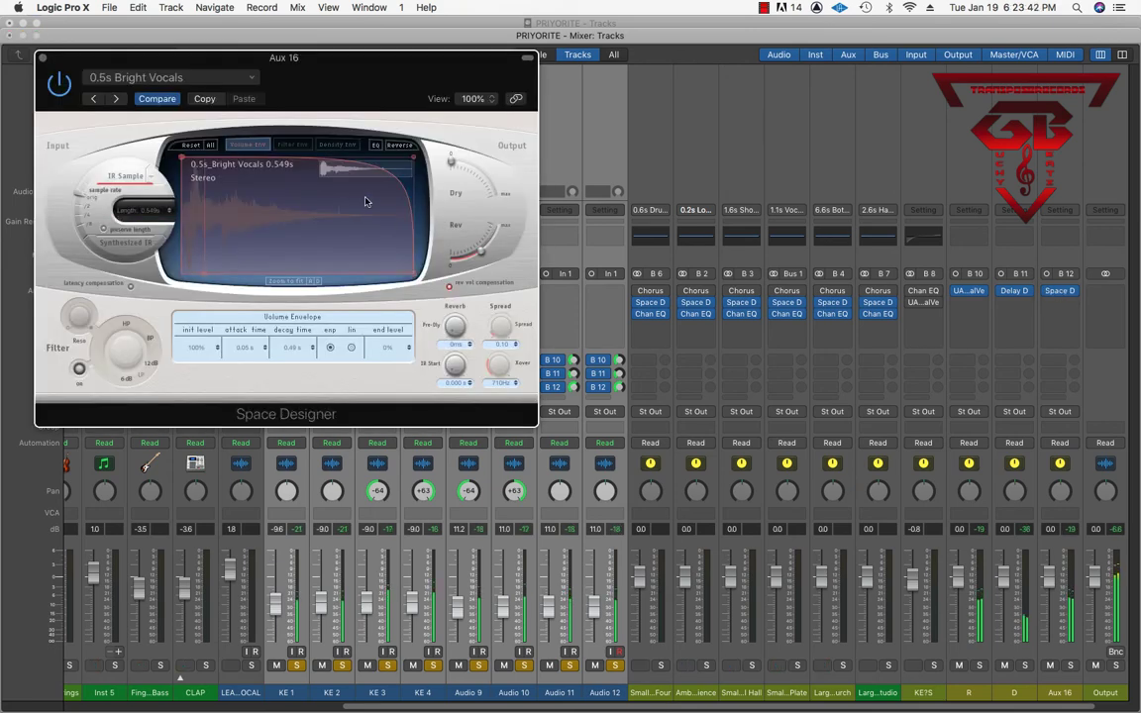
pyautogui.moveTo(457, 165); pyautogui.dragTo(458, 153)
pyautogui.moveTo(480, 248); pyautogui.dragTo(479, 253)
pyautogui.moveTo(465, 162); pyautogui.dragTo(468, 160)
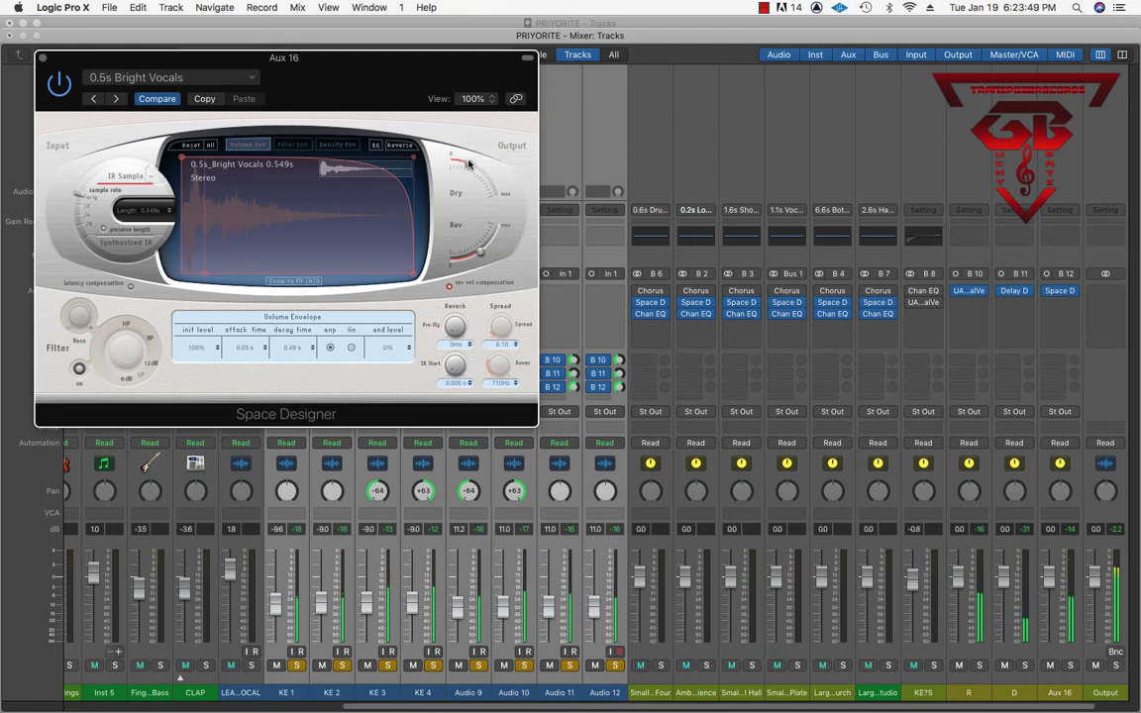
pyautogui.click(42, 57)
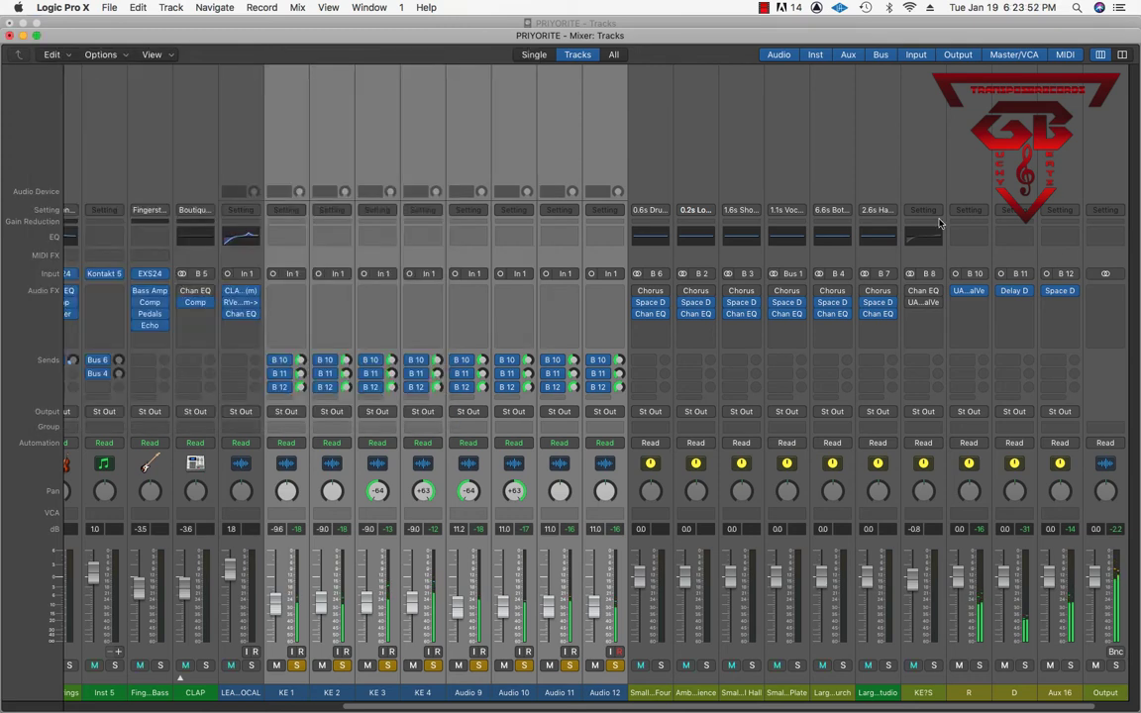
# Step: Insert a Channel EQ on Aux 16 and enable its low cut at about 126 Hz
pyautogui.doubleClick(1053, 238)
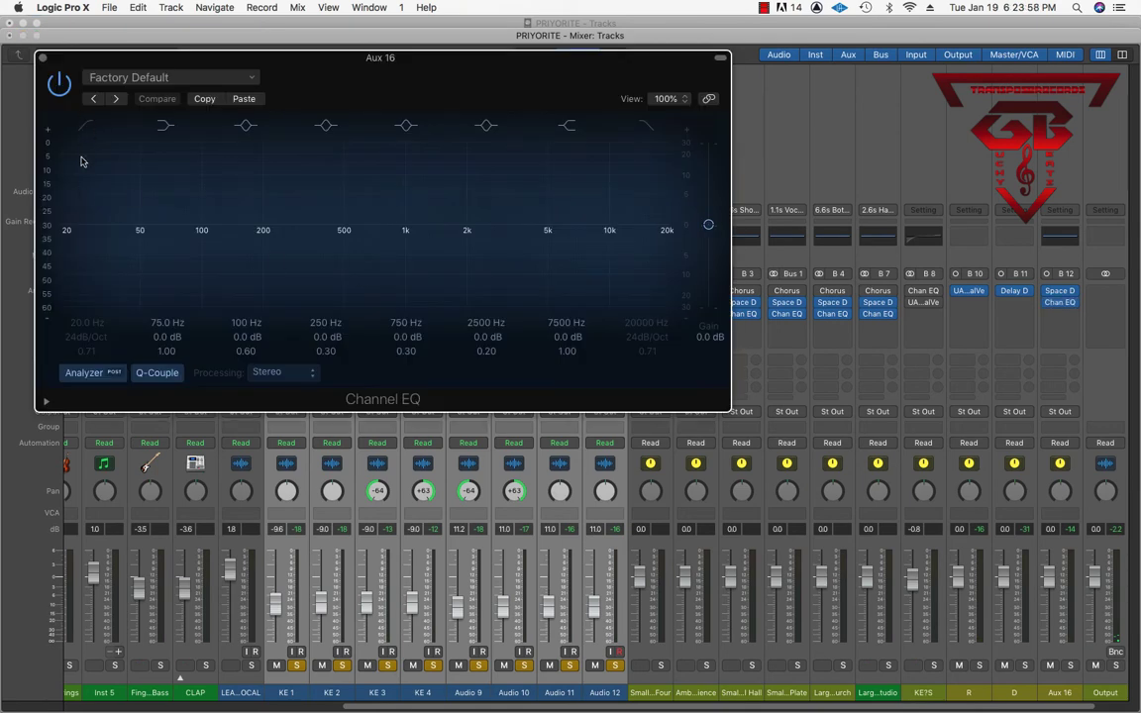
pyautogui.click(85, 124)
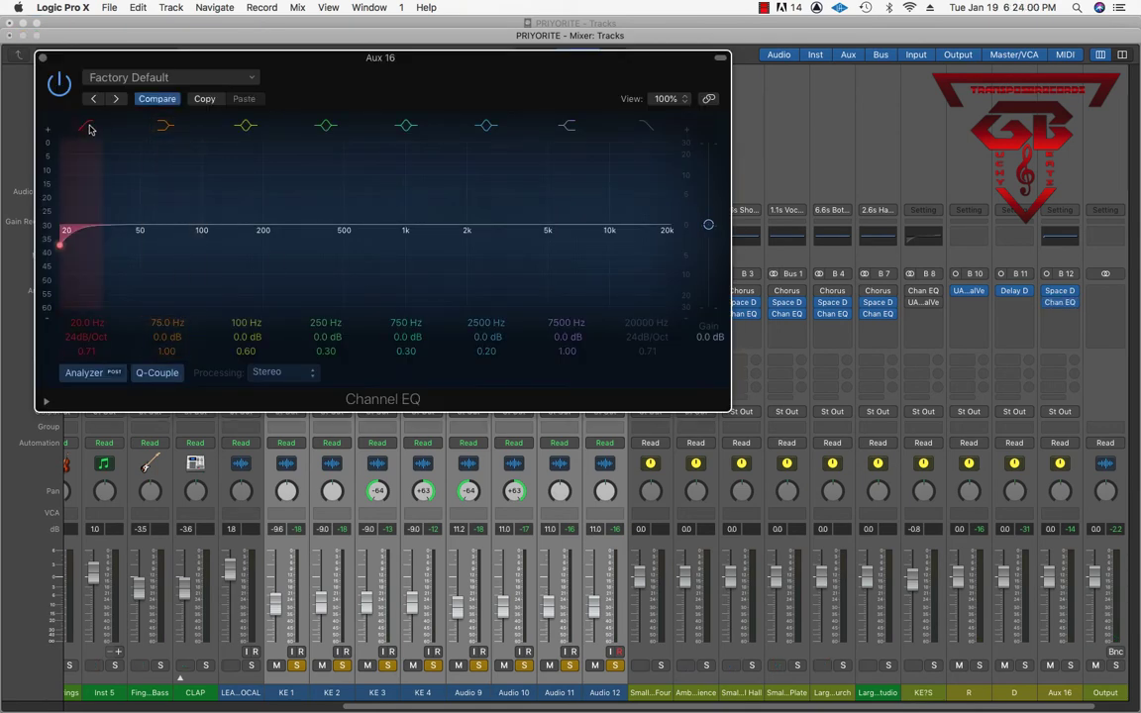
pyautogui.moveTo(62, 242); pyautogui.dragTo(222, 256)
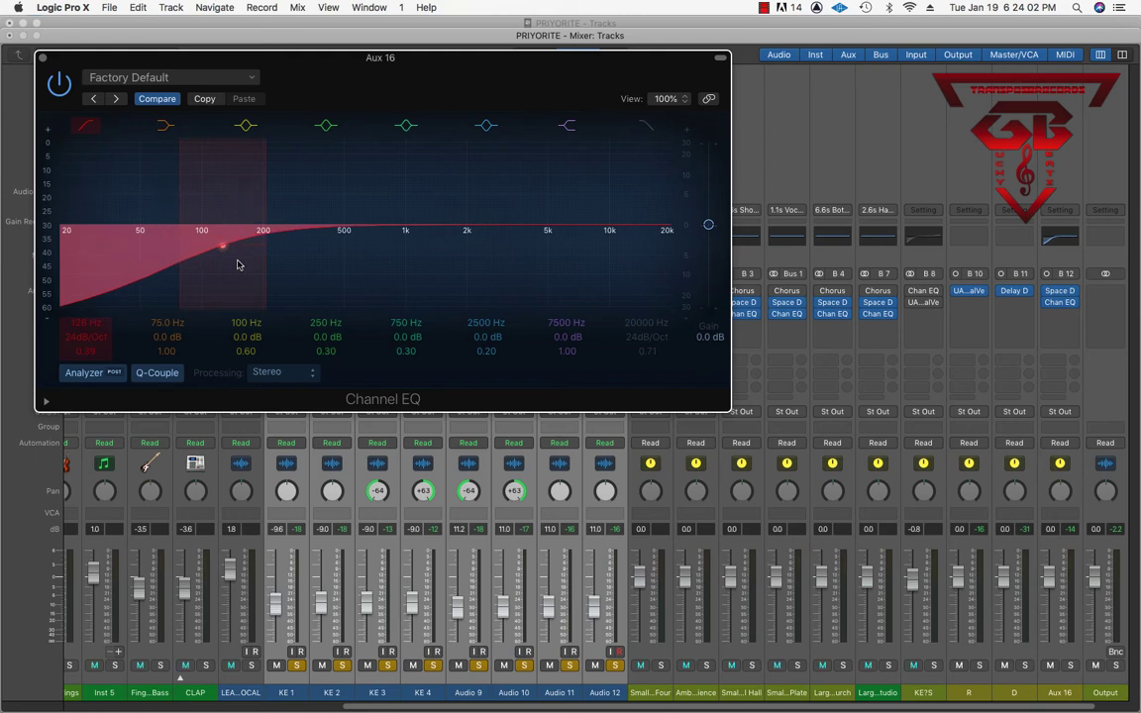
# Step: Boost the Aux 16 EQ by 4.5 dB at 3150 Hz and its high shelf by 5.5 dB at 4600 Hz during playback, and close the EQ
pyautogui.moveTo(583, 224); pyautogui.dragTo(541, 198)
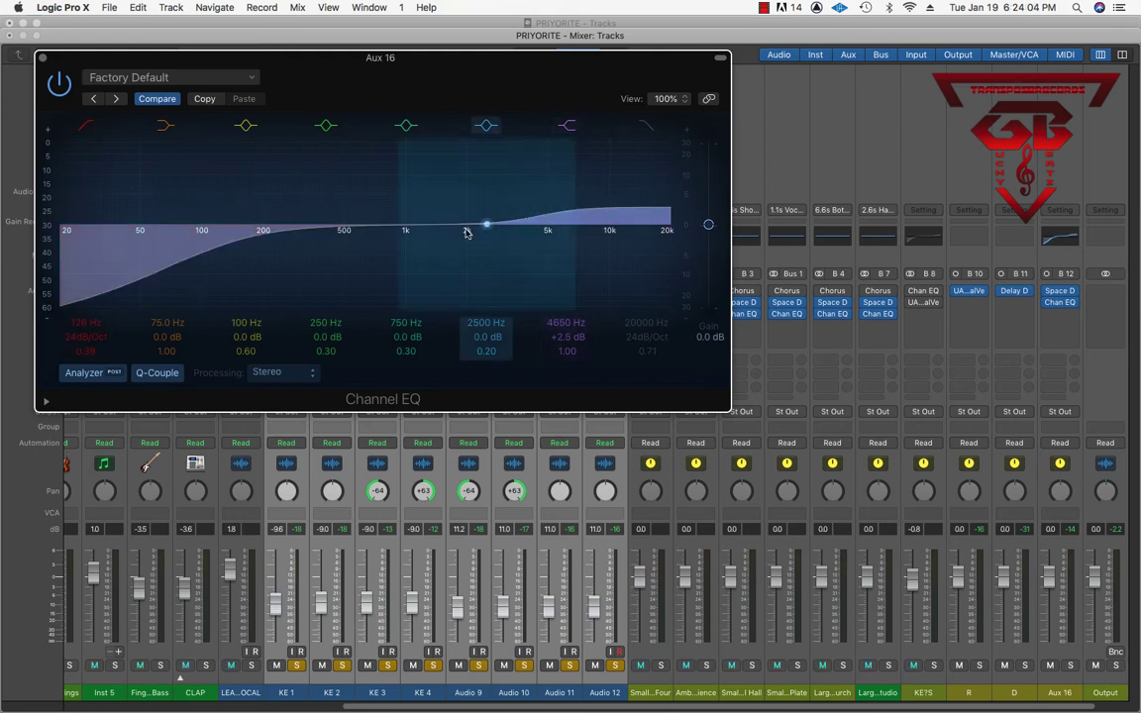
pyautogui.moveTo(467, 230); pyautogui.dragTo(507, 208)
pyautogui.press('space')
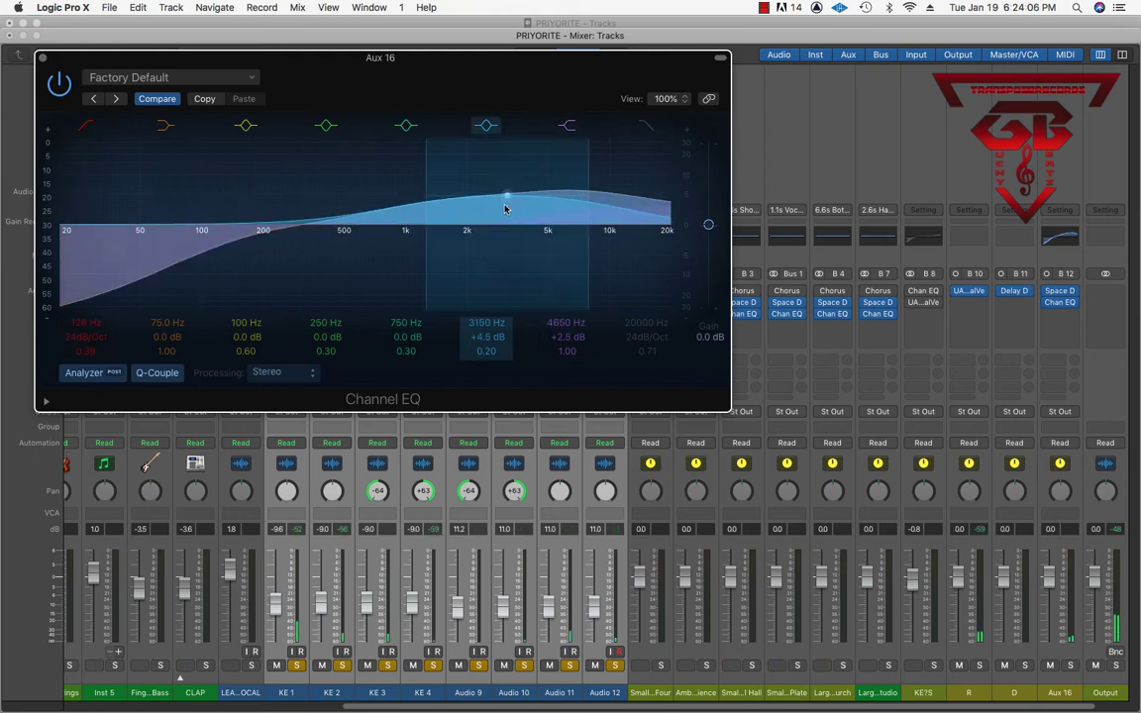
pyautogui.moveTo(627, 198); pyautogui.dragTo(625, 187)
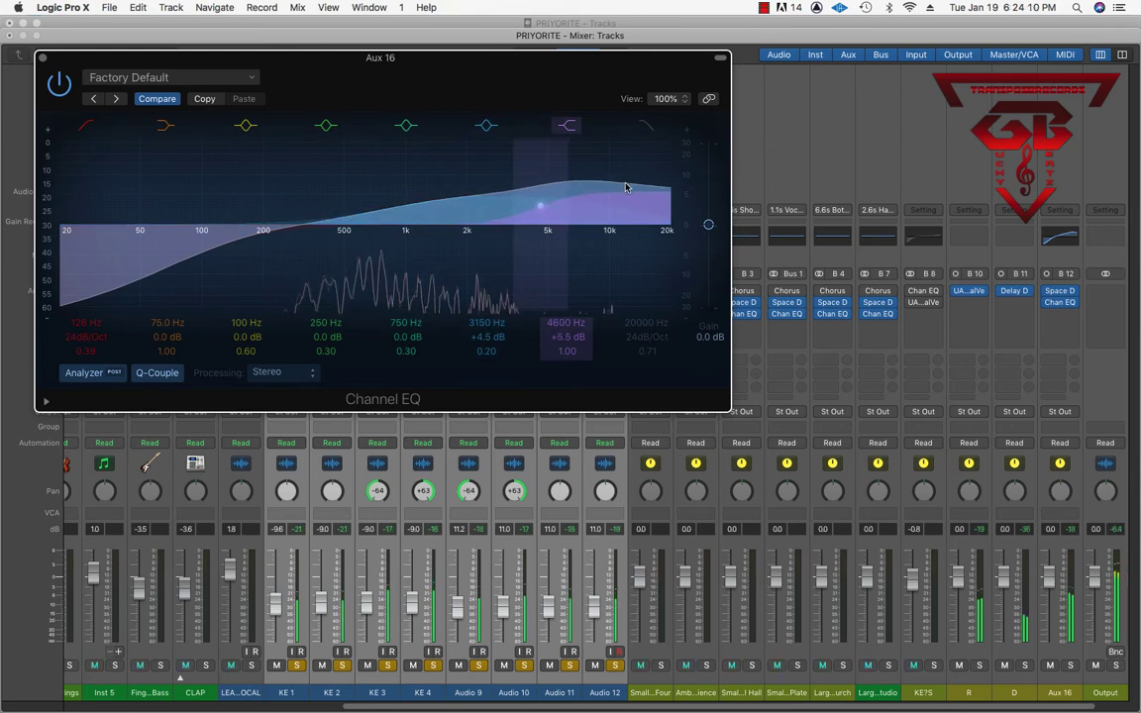
pyautogui.click(43, 60)
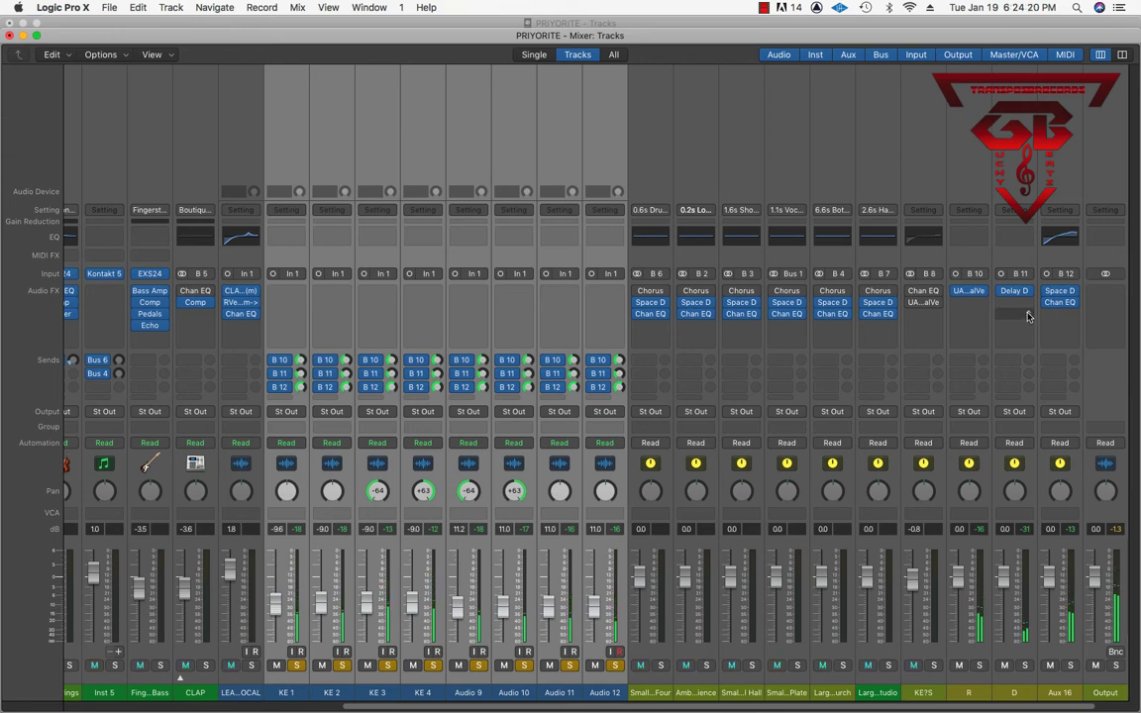
# Step: Set the Mix of the RealVerb-Pro reverb on channel R to 14% and close its window
pyautogui.moveTo(1066, 307)
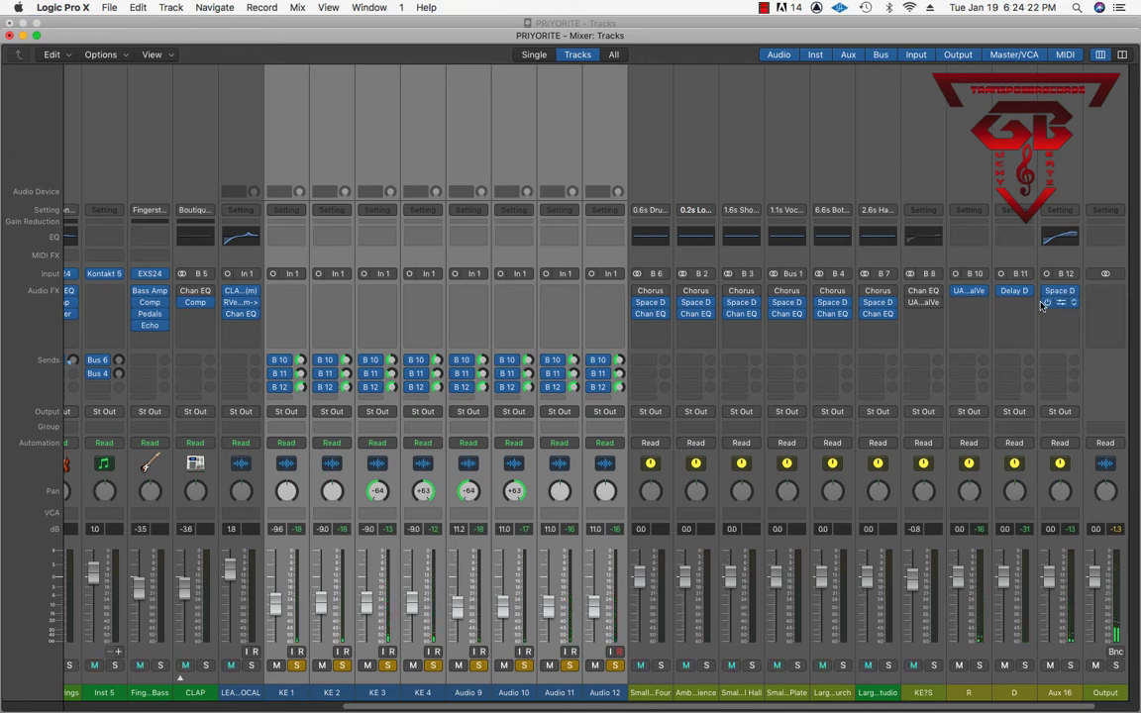
pyautogui.click(967, 291)
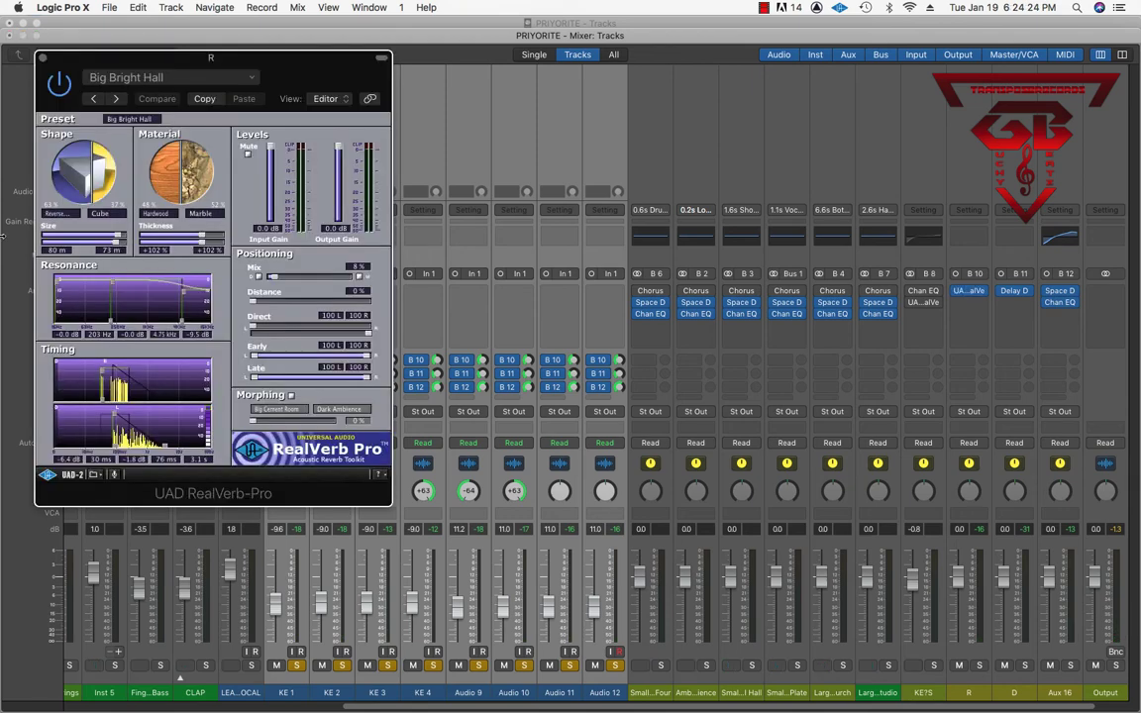
pyautogui.moveTo(276, 277); pyautogui.dragTo(282, 282)
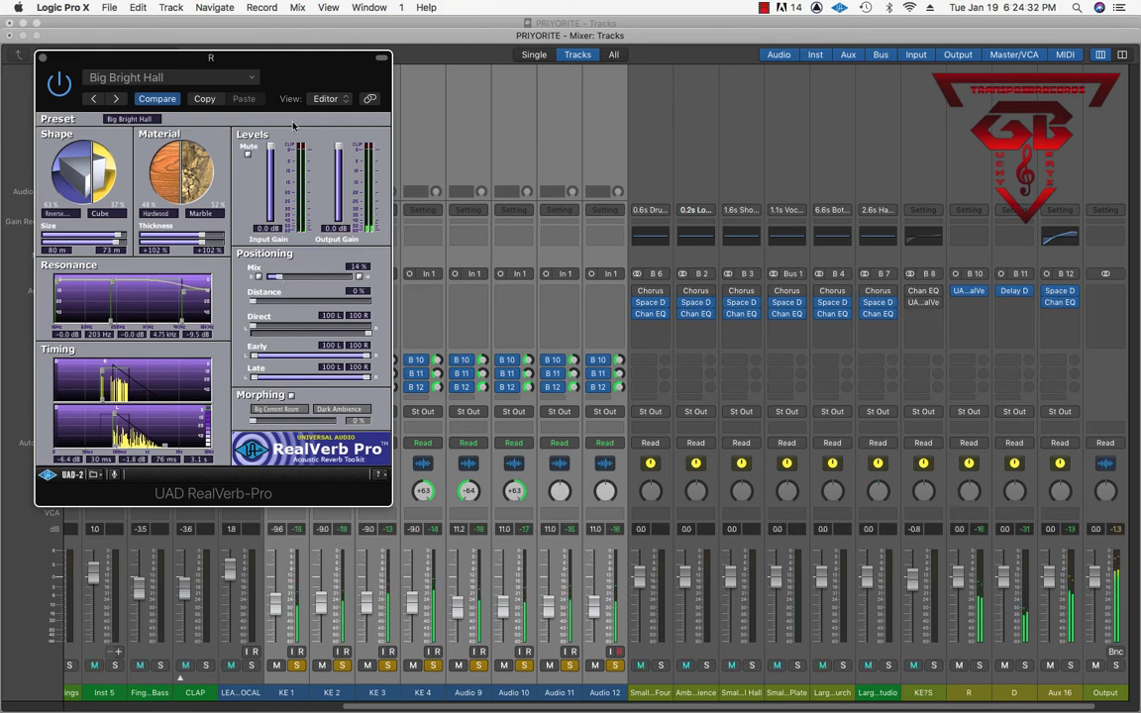
pyautogui.click(42, 60)
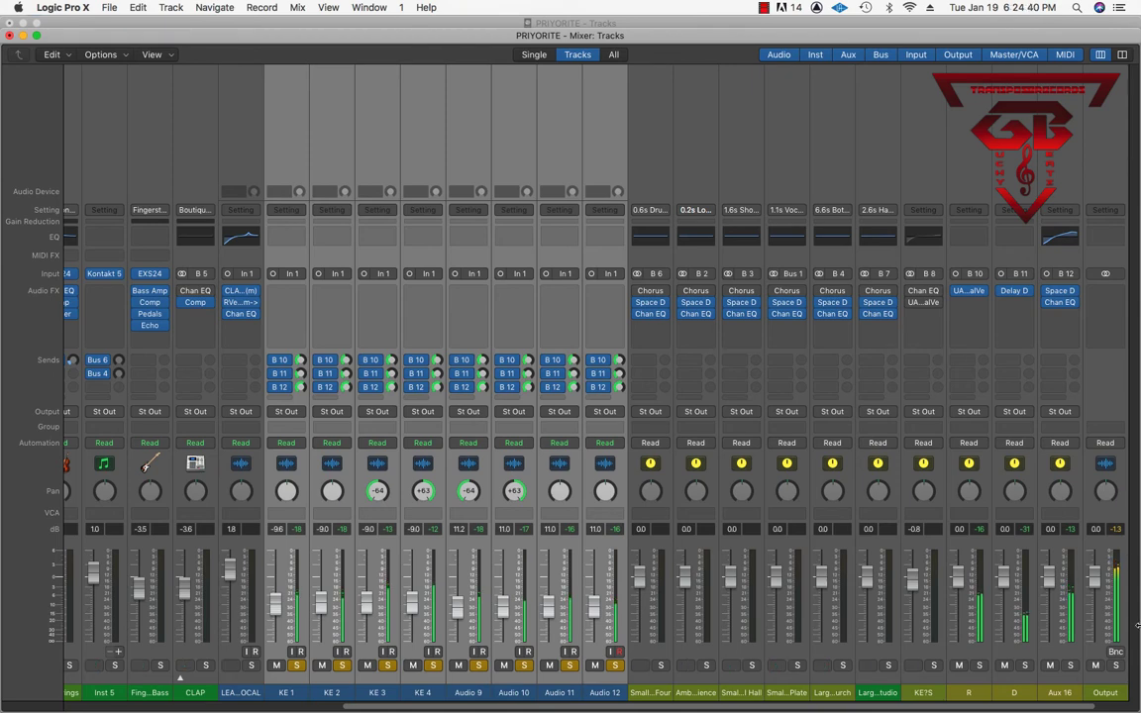
# Step: Rename the Aux 16 channel as R1
pyautogui.doubleClick(1059, 693)
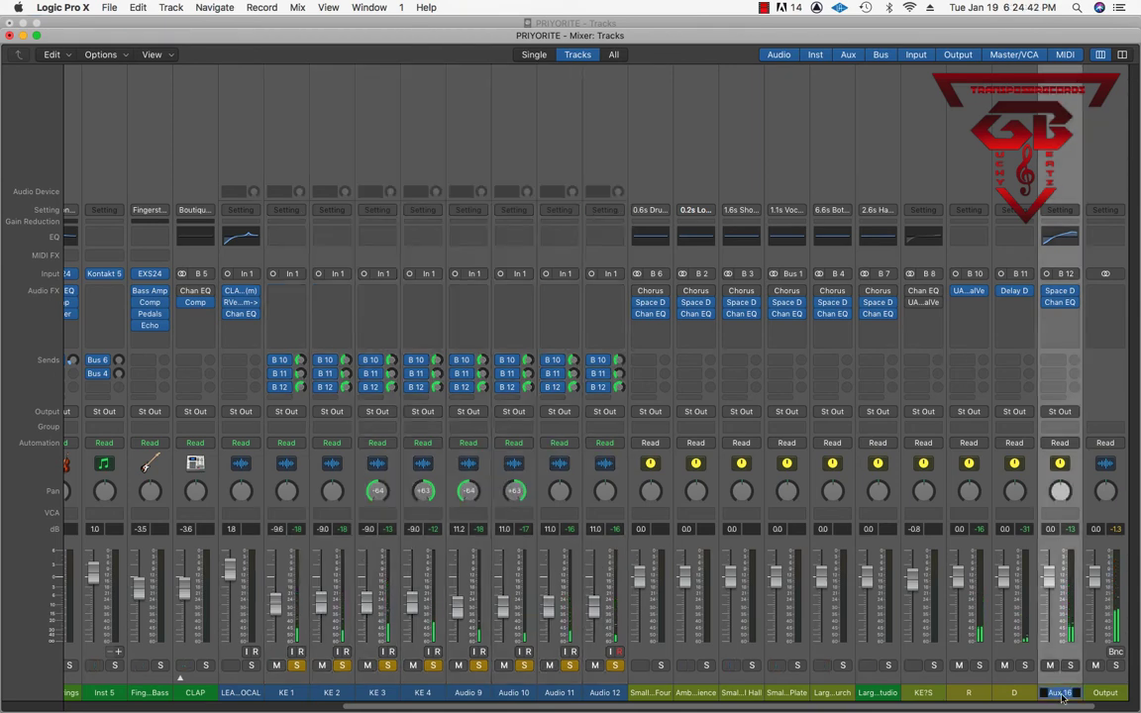
pyautogui.write('r')
pyautogui.press('BackSpace')
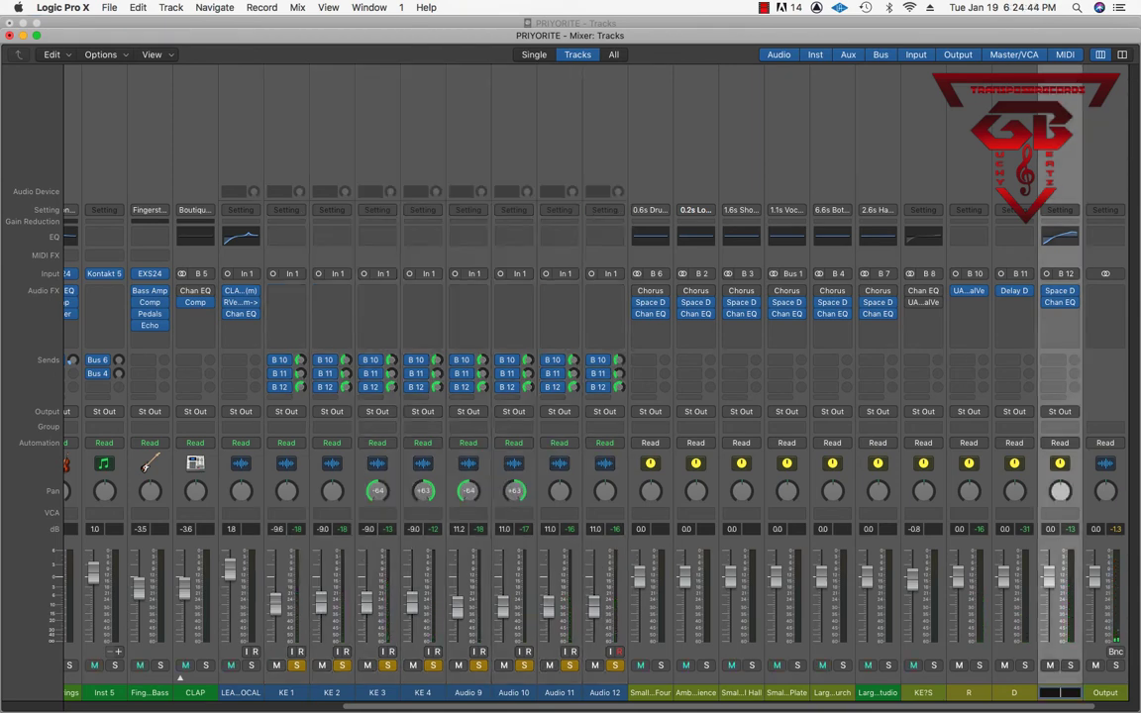
pyautogui.write('R1')
pyautogui.click(975, 692)
pyautogui.click(961, 695)
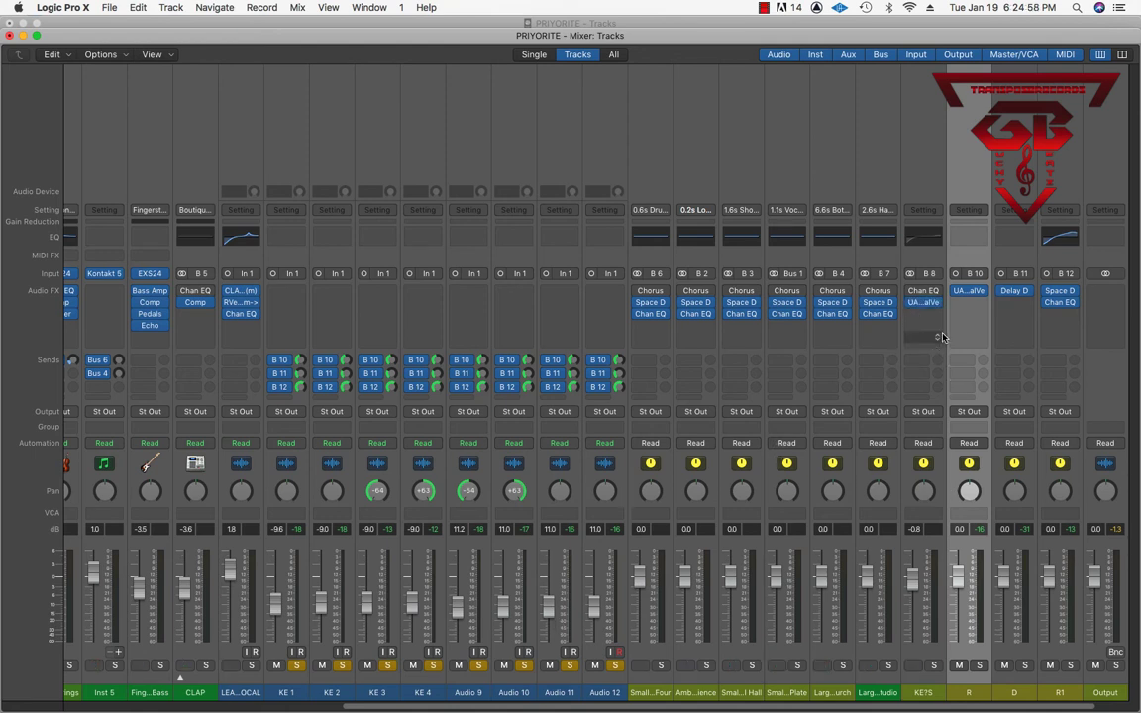
# Step: Route the outputs of channels KE 1 to Audio 12 to Bus 8, the KE?S aux
pyautogui.click(920, 693)
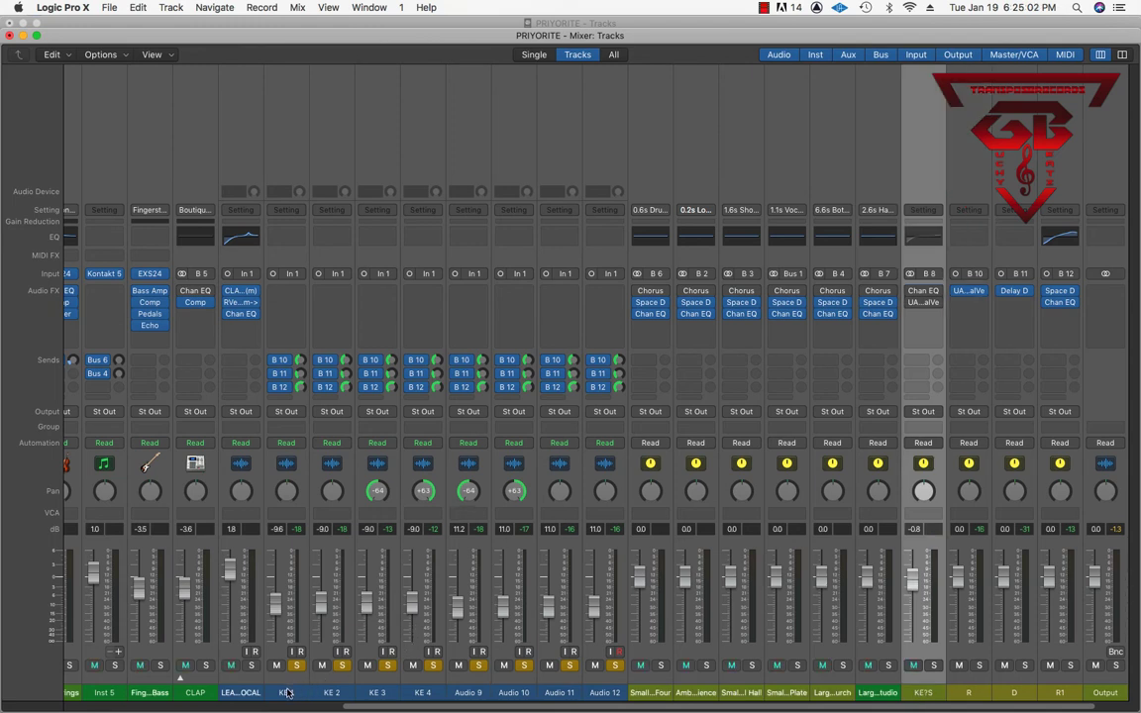
pyautogui.moveTo(287, 693); pyautogui.dragTo(594, 684)
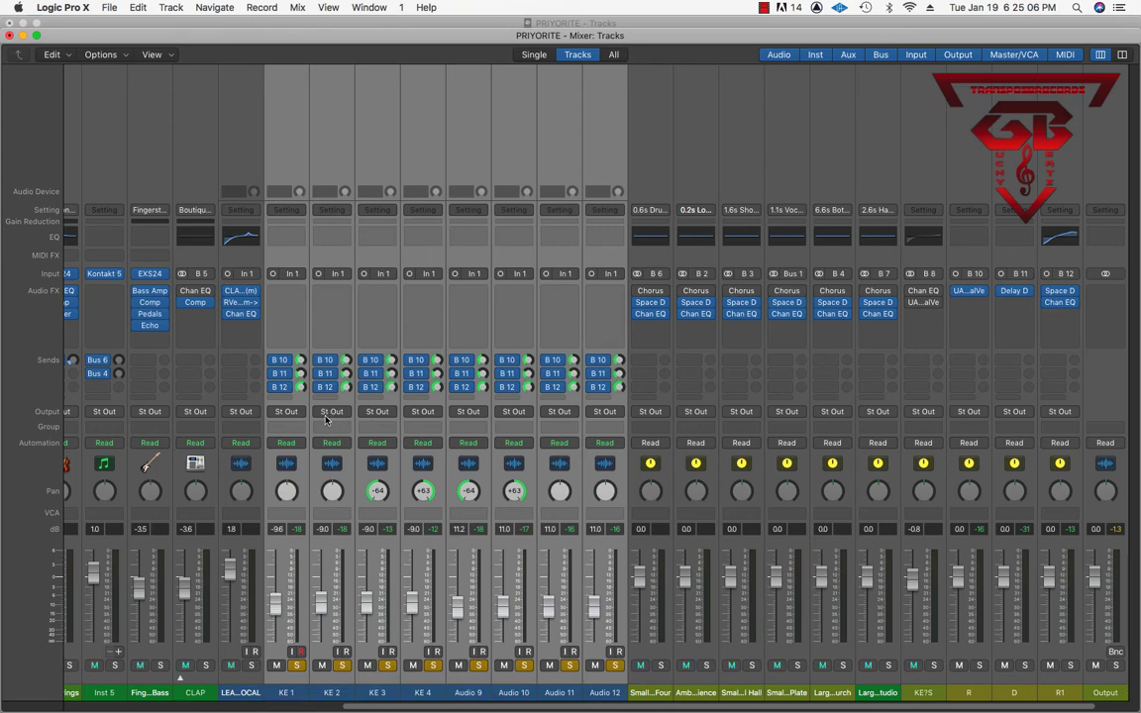
pyautogui.click(284, 414)
pyautogui.moveTo(307, 461)
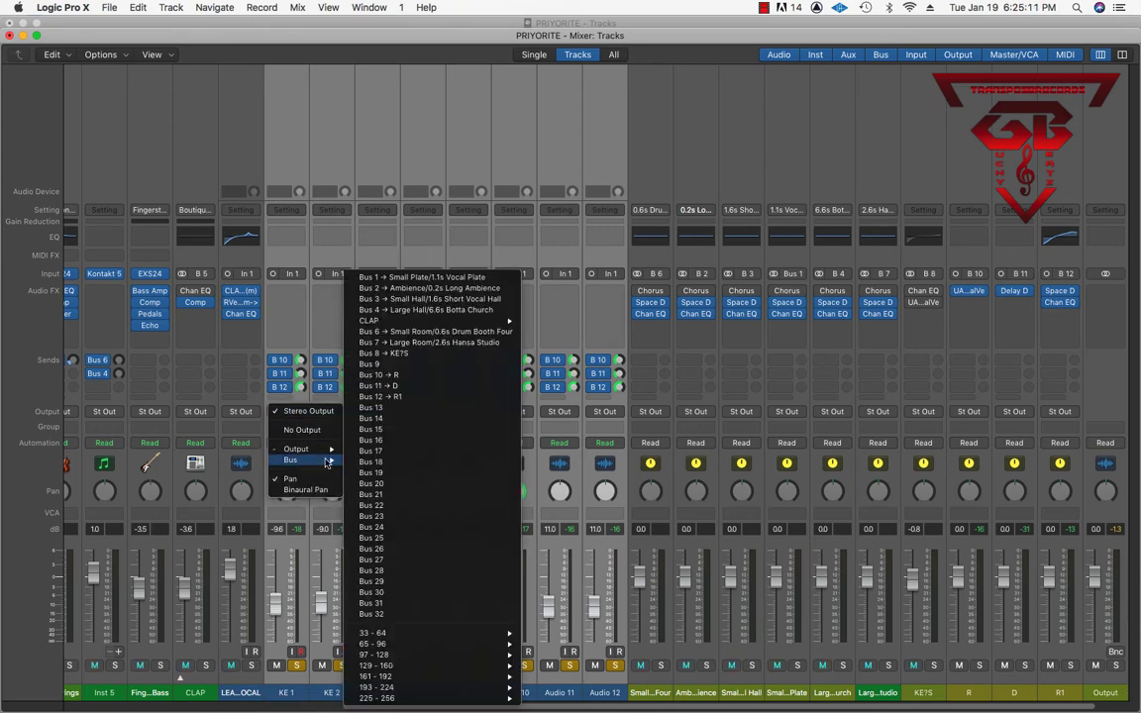
pyautogui.click(421, 357)
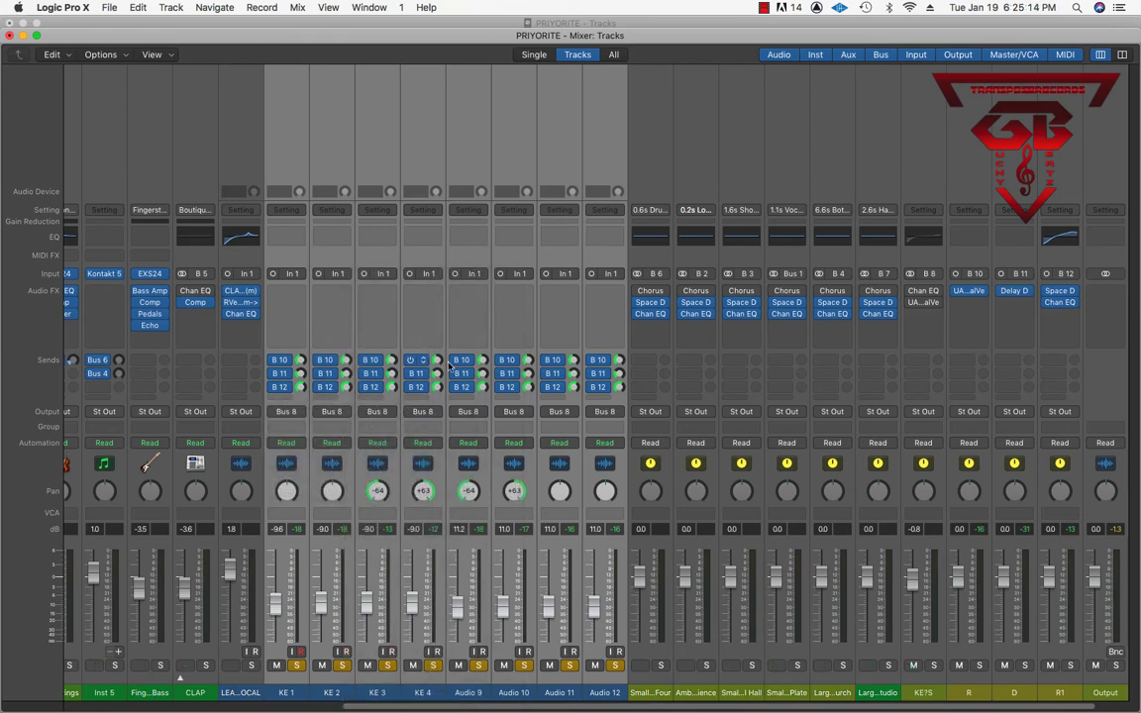
# Step: Enable the Channel EQ on the KE?S aux and boost it by 5.5 dB at 3200 Hz and 4.5 dB at 690 Hz
pyautogui.click(920, 290)
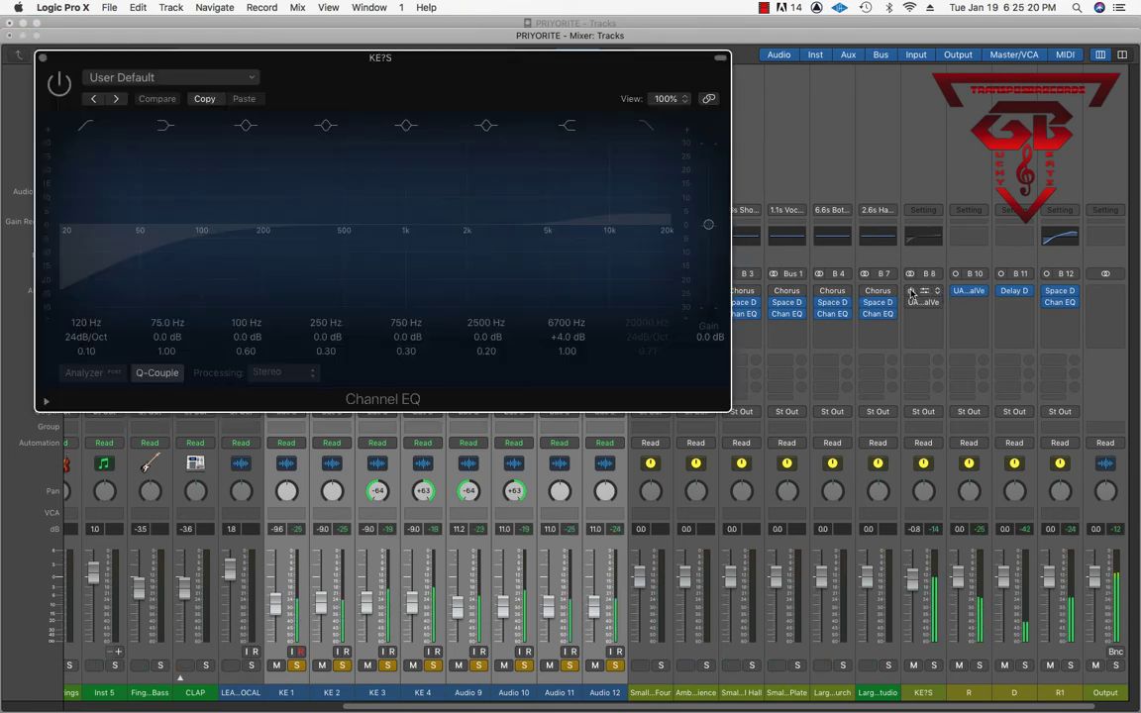
pyautogui.click(911, 291)
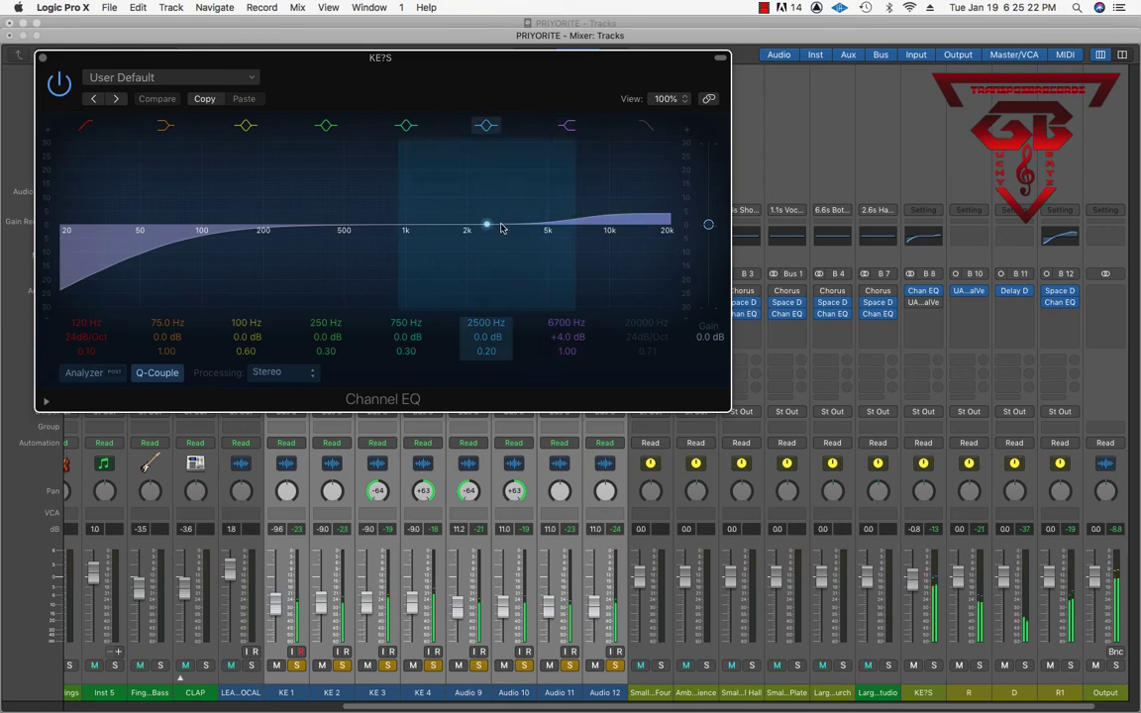
pyautogui.moveTo(487, 224); pyautogui.dragTo(507, 208)
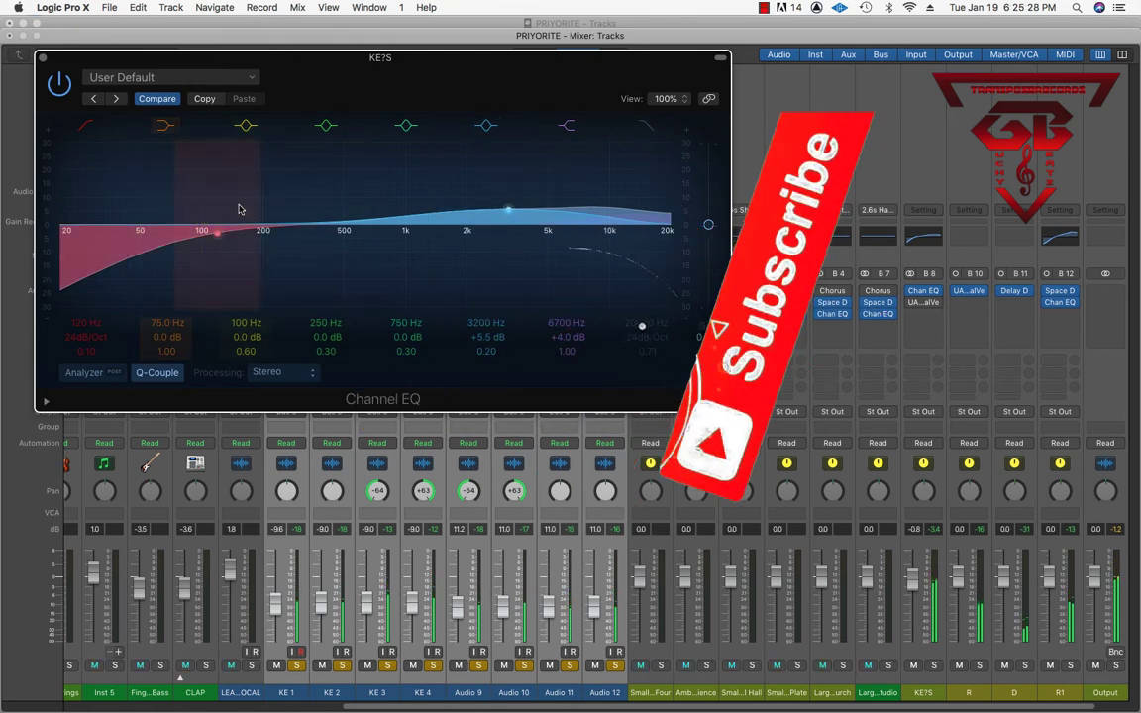
pyautogui.moveTo(376, 226); pyautogui.dragTo(374, 213)
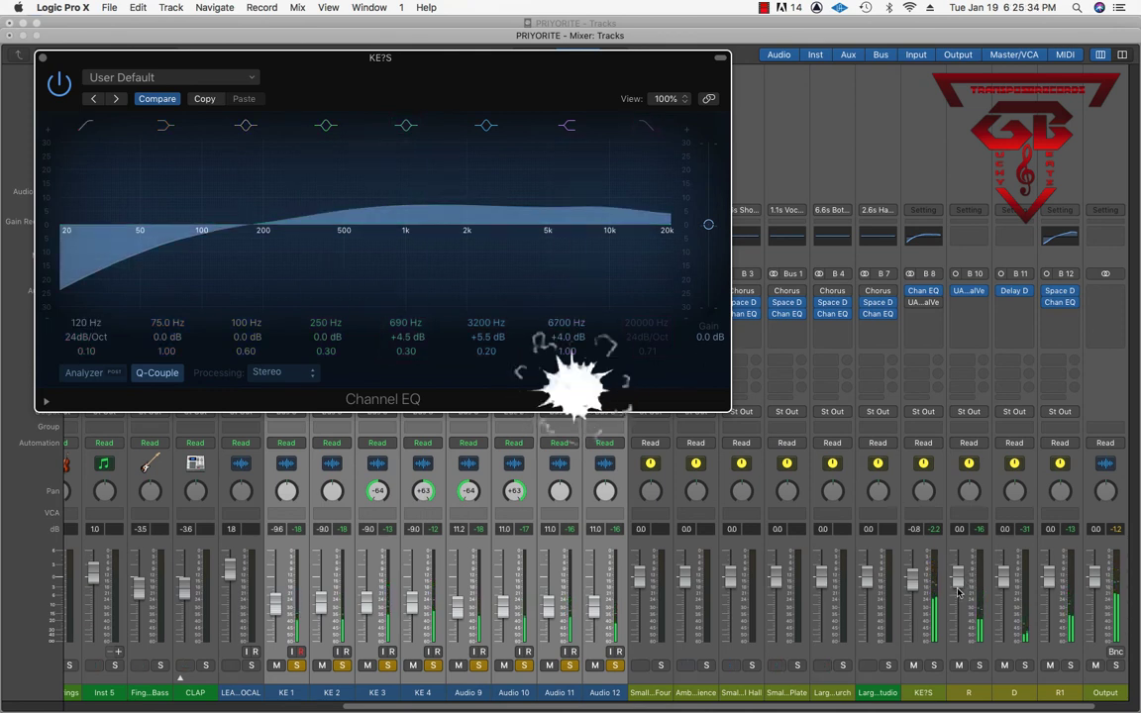
# Step: Lower the KE?S aux fader to -6.6 dB and unsolo the vocal channels to hear the full mix
pyautogui.moveTo(912, 580); pyautogui.dragTo(911, 588)
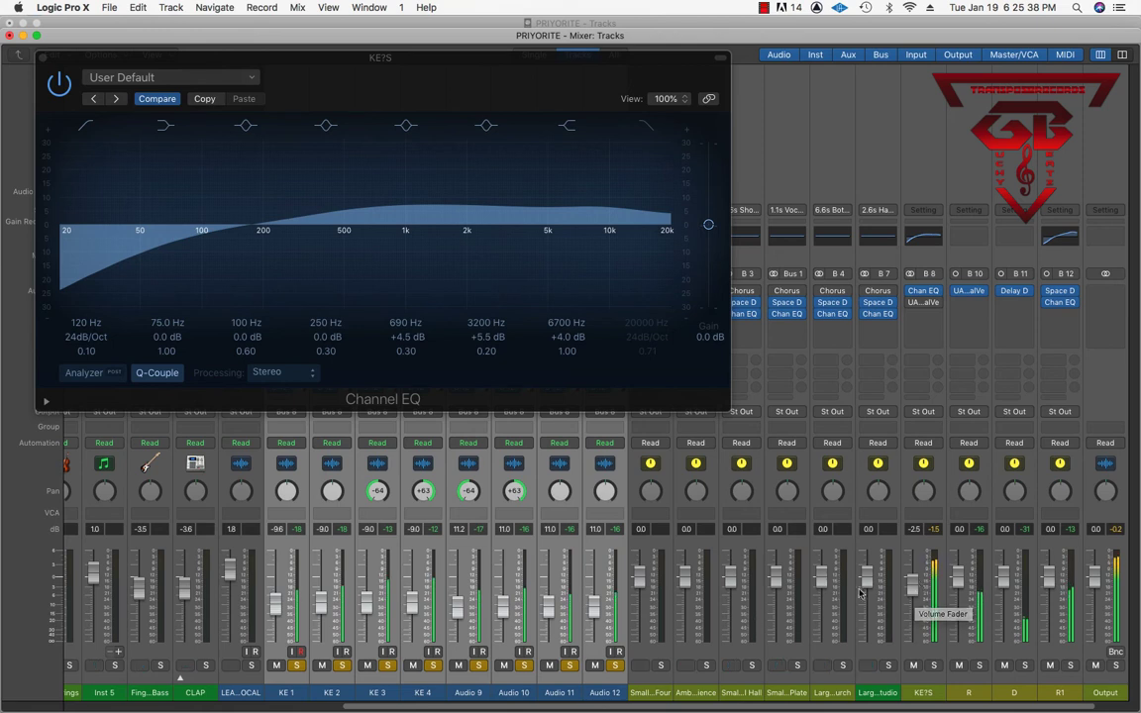
pyautogui.click(298, 665)
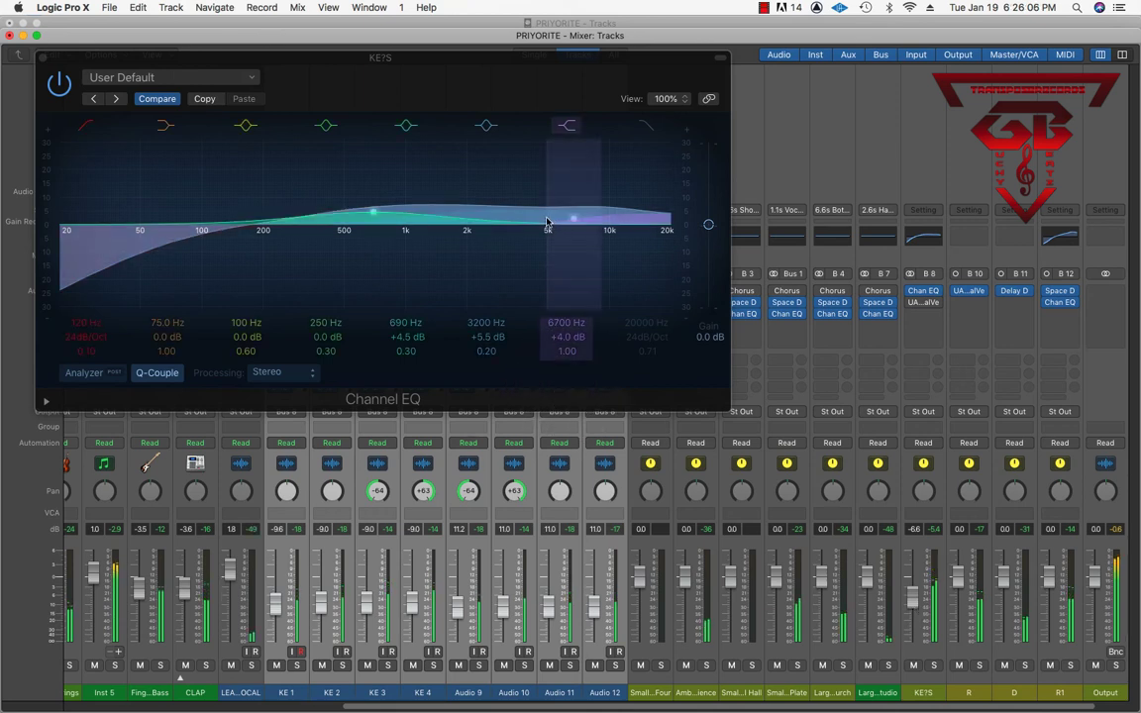
# Step: Set the 6700 Hz high shelf gain of the KE?S EQ to +2.0 dB and reset the Output channel's peak indicator
pyautogui.click(651, 130)
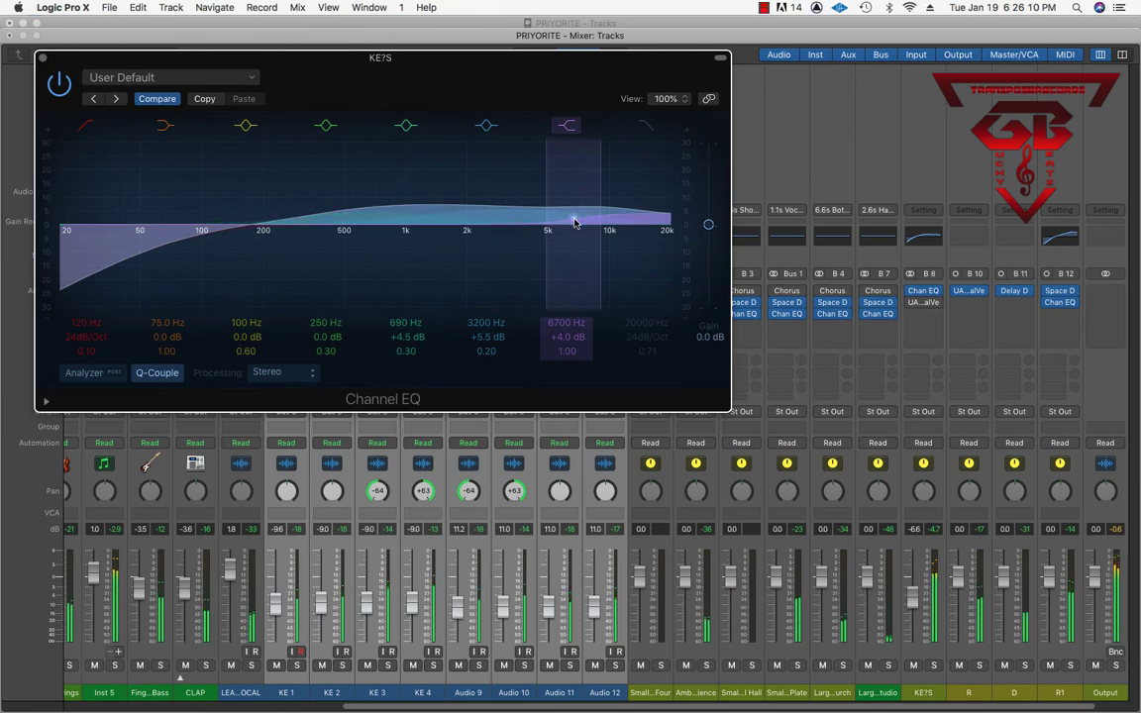
pyautogui.moveTo(574, 219); pyautogui.dragTo(575, 227)
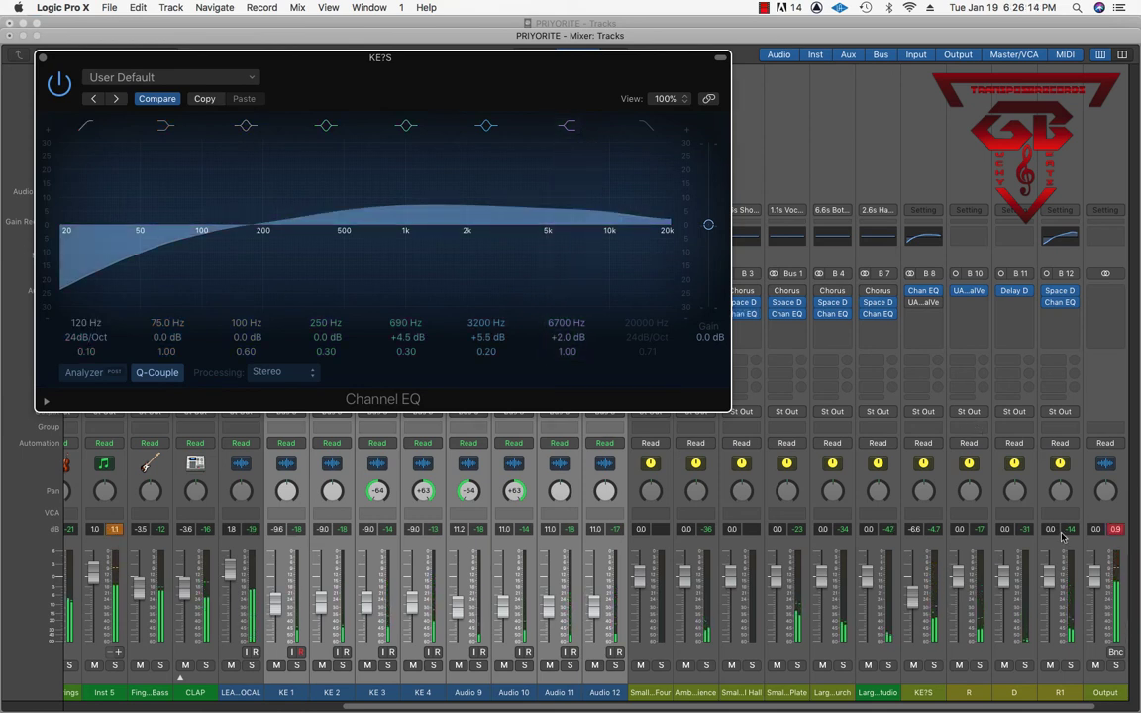
pyautogui.click(1116, 530)
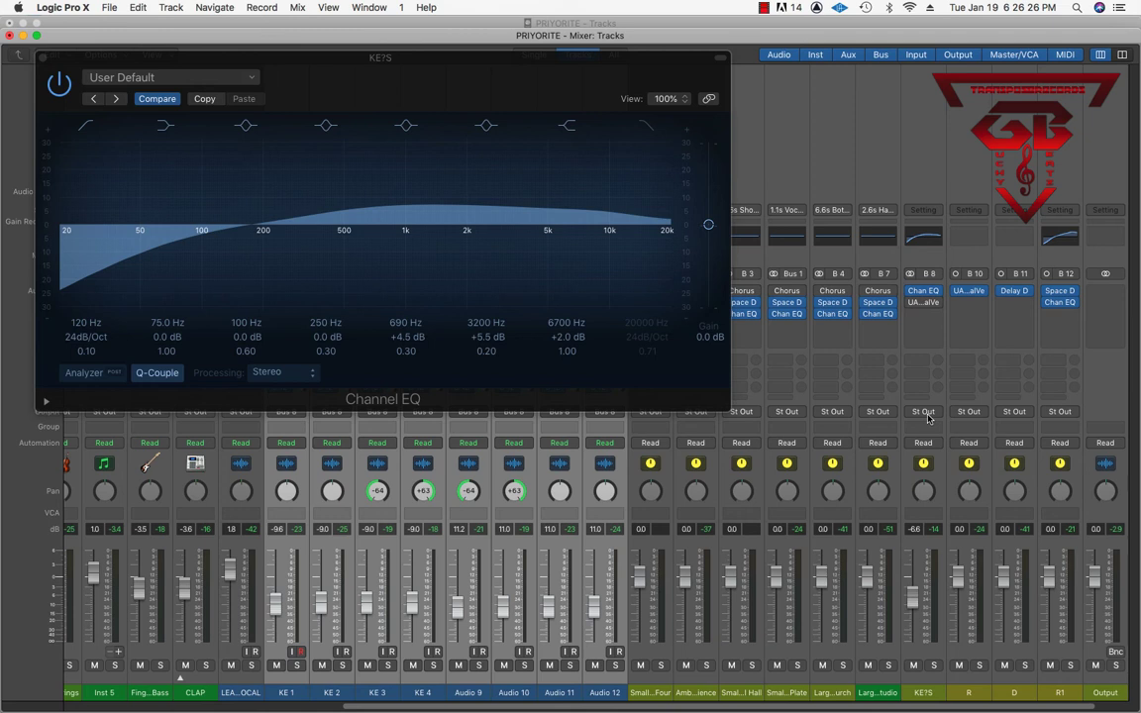
# Step: Rename the KE?S aux channel as ALL KE
pyautogui.click(928, 695)
pyautogui.doubleClick(928, 695)
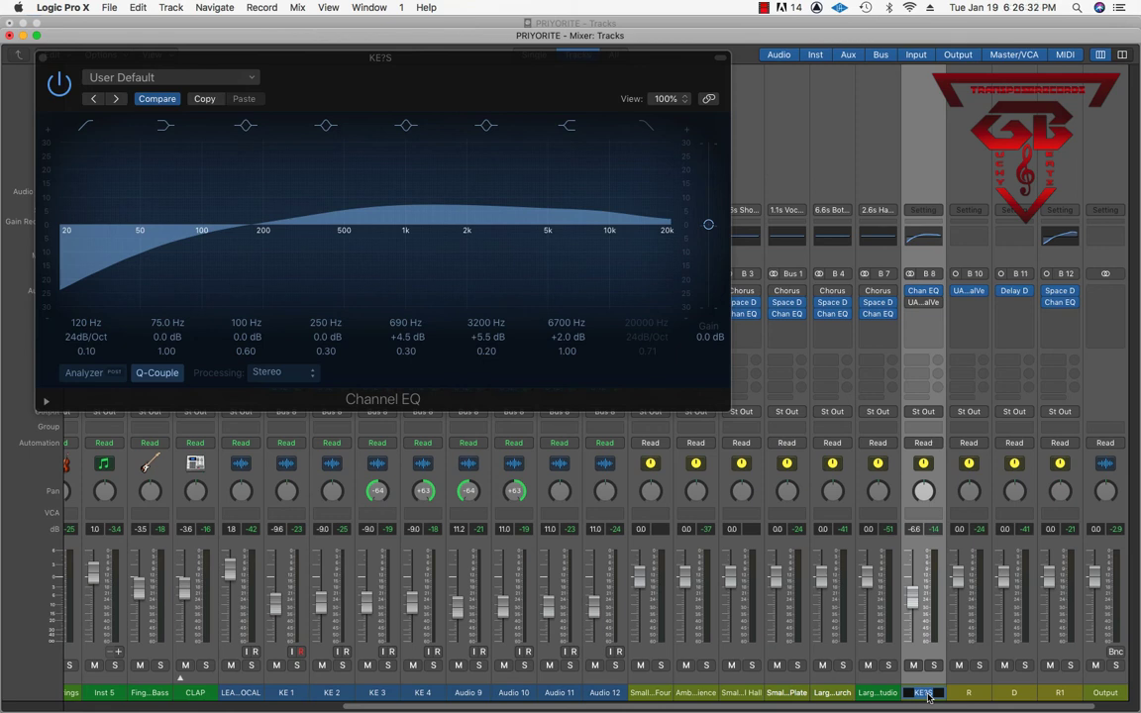
pyautogui.write('ALL KE')
pyautogui.press('Return')
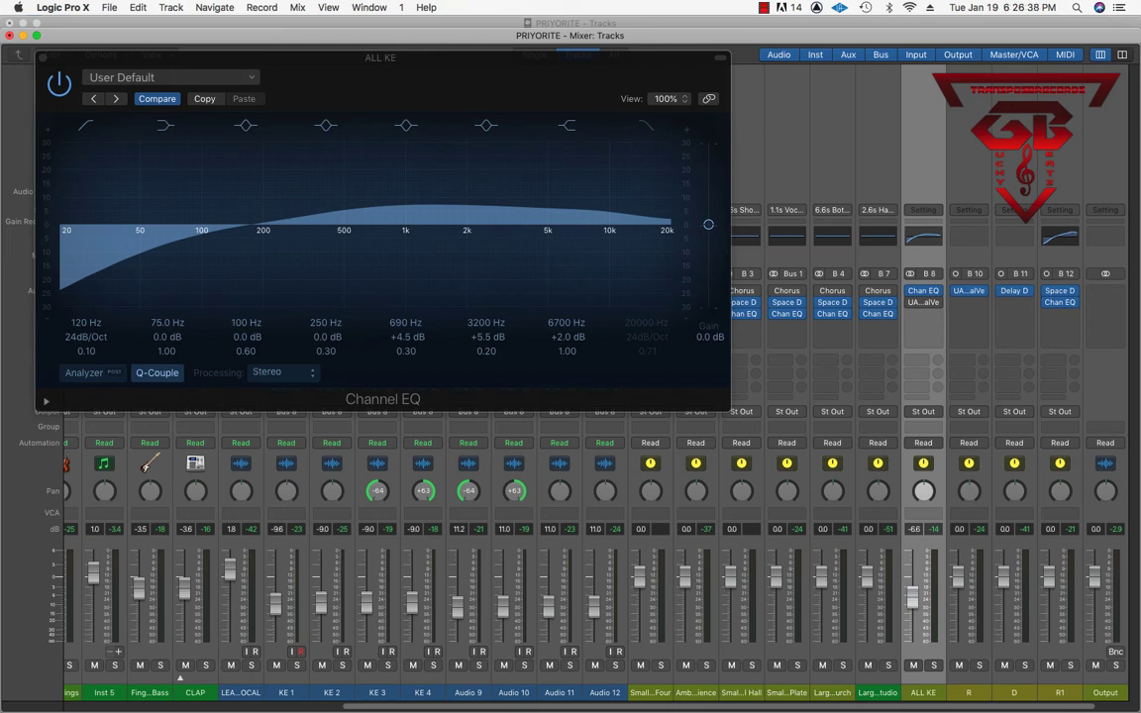